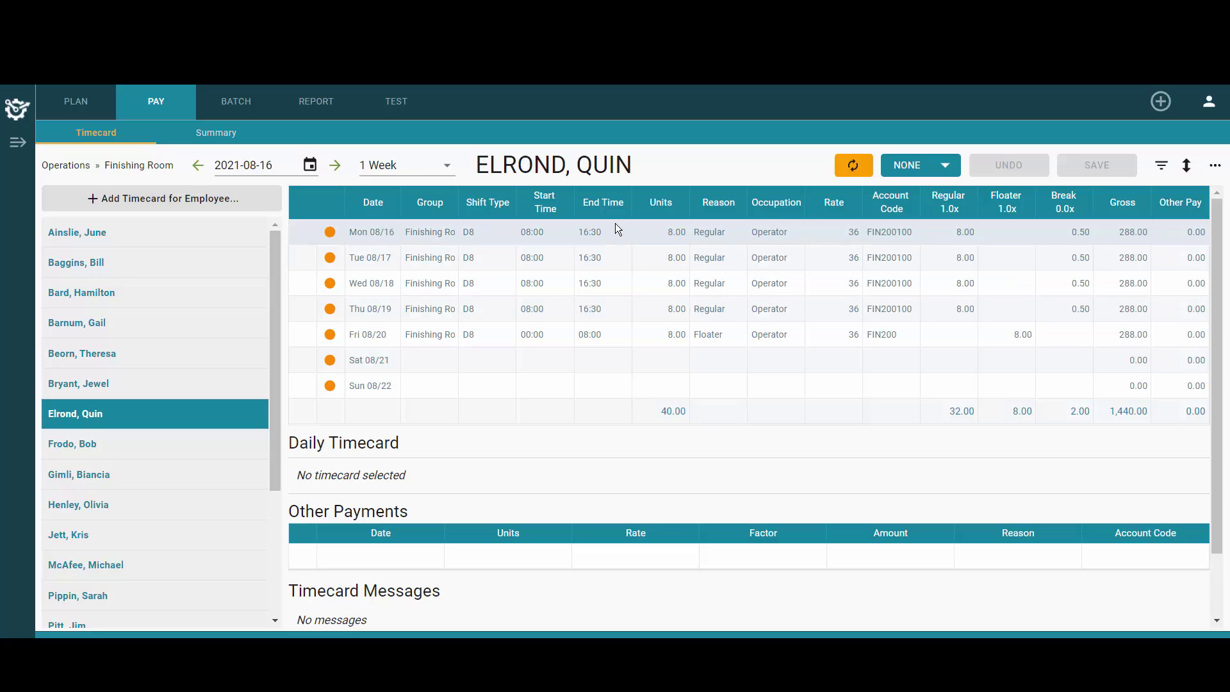
Set the end time of Monday 08/16's afternoon Regular entry to 17.5 and save the timecard
{"action": "left_click", "coordinate": [617, 229]}
{"action": "scroll", "coordinate": [615, 227], "scroll_direction": "down", "scroll_amount": 3}
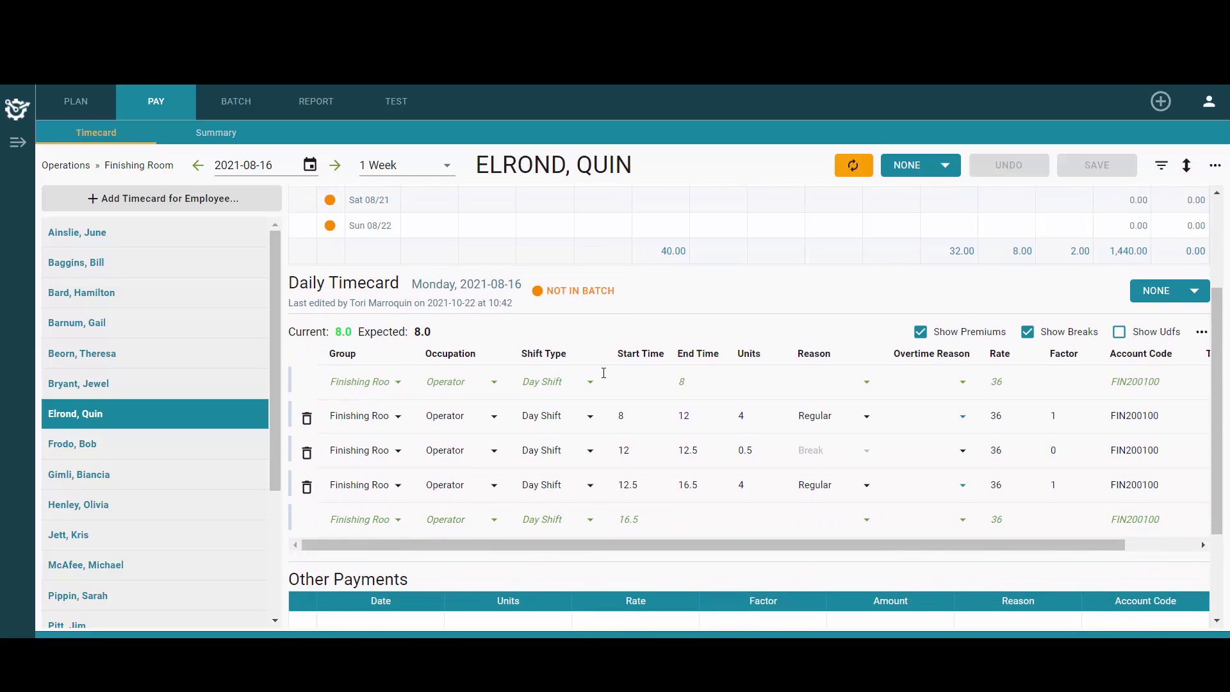
{"action": "left_click", "coordinate": [817, 520]}
{"action": "left_click", "coordinate": [700, 510]}
{"action": "left_click", "coordinate": [679, 490]}
{"action": "double_click", "coordinate": [677, 494]}
{"action": "type", "text": "17.5"}
{"action": "left_click", "coordinate": [901, 559]}
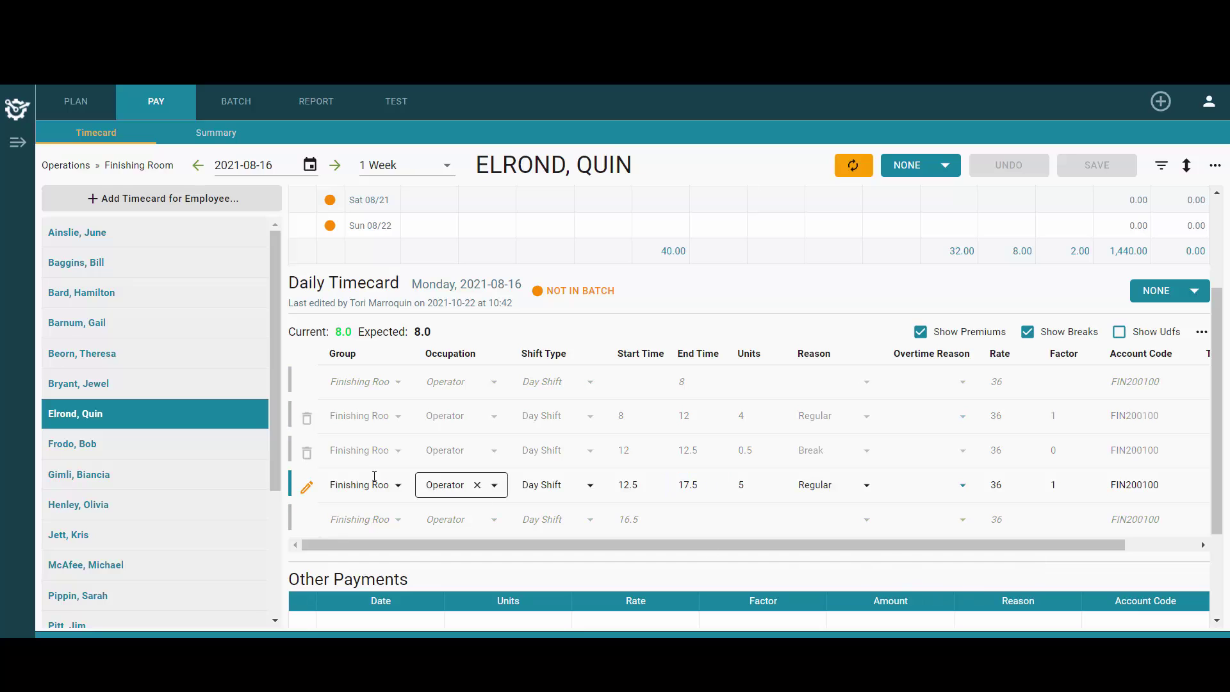
{"action": "left_click", "coordinate": [306, 487]}
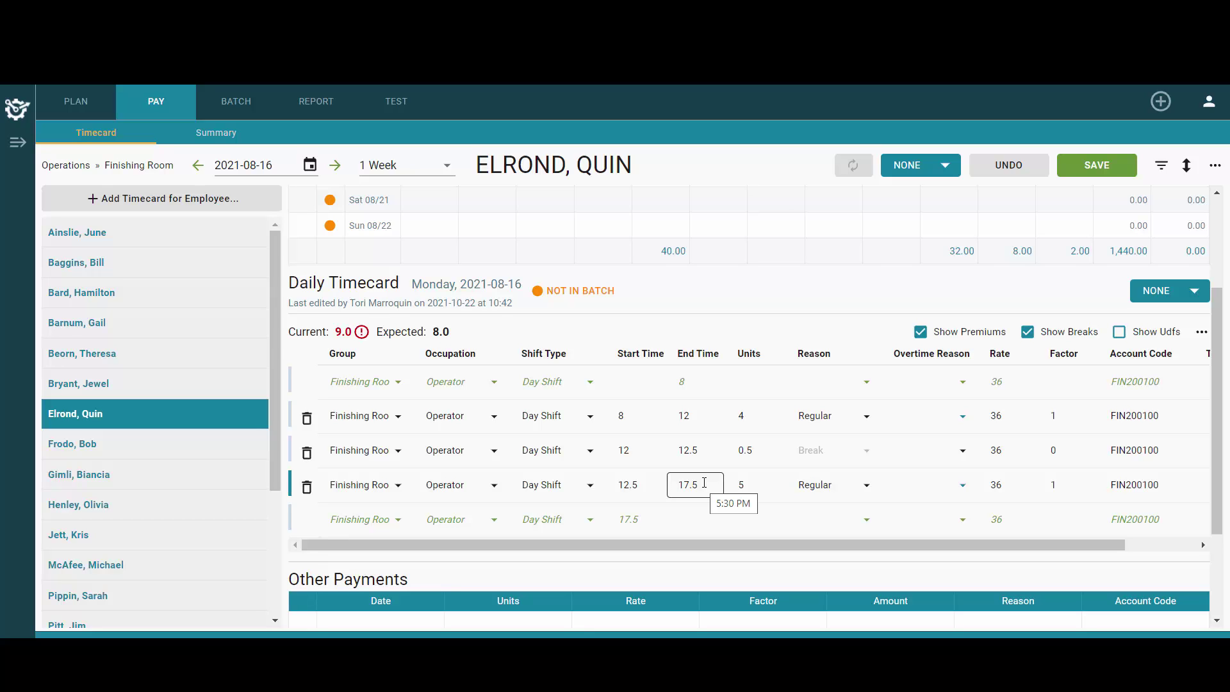
{"action": "left_click", "coordinate": [1068, 168]}
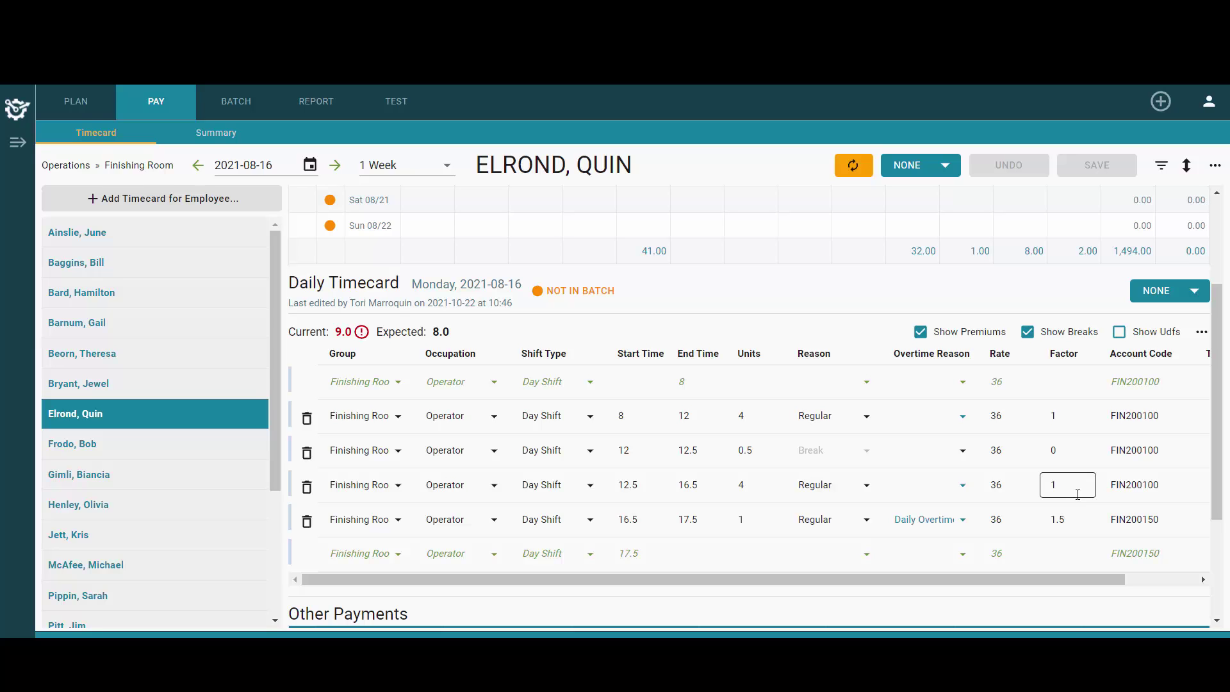
Review Monday 08/16 in the weekly timecard grid and open the pay summary
{"action": "scroll", "coordinate": [908, 507], "scroll_direction": "up", "scroll_amount": 3}
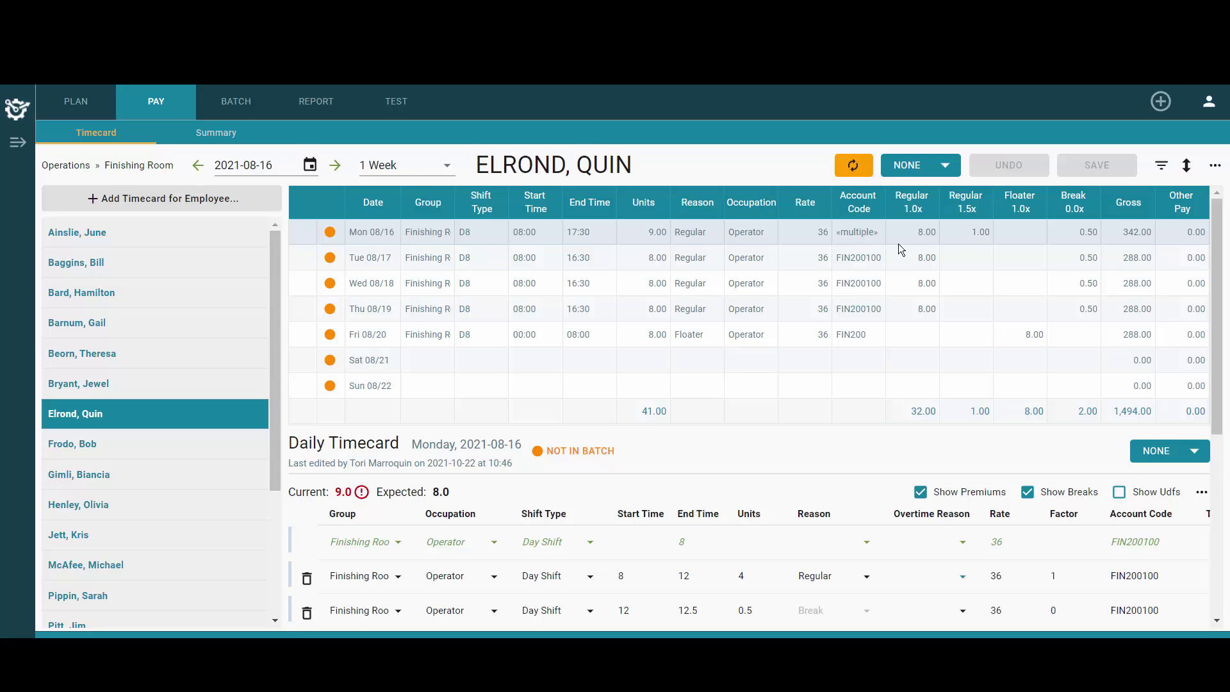
{"action": "left_click", "coordinate": [228, 138]}
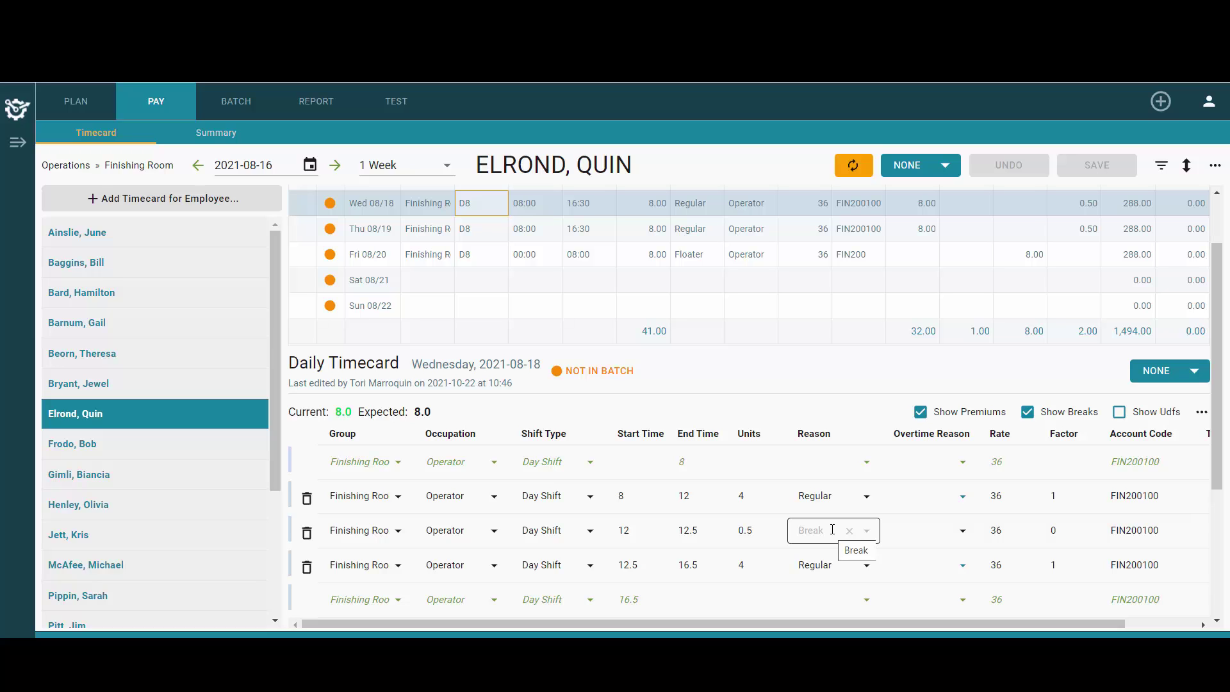
Change the reason of Wednesday 08/18's afternoon entry to SCK - Sick and save the timecard
{"action": "left_click", "coordinate": [828, 563]}
{"action": "left_click", "coordinate": [849, 565]}
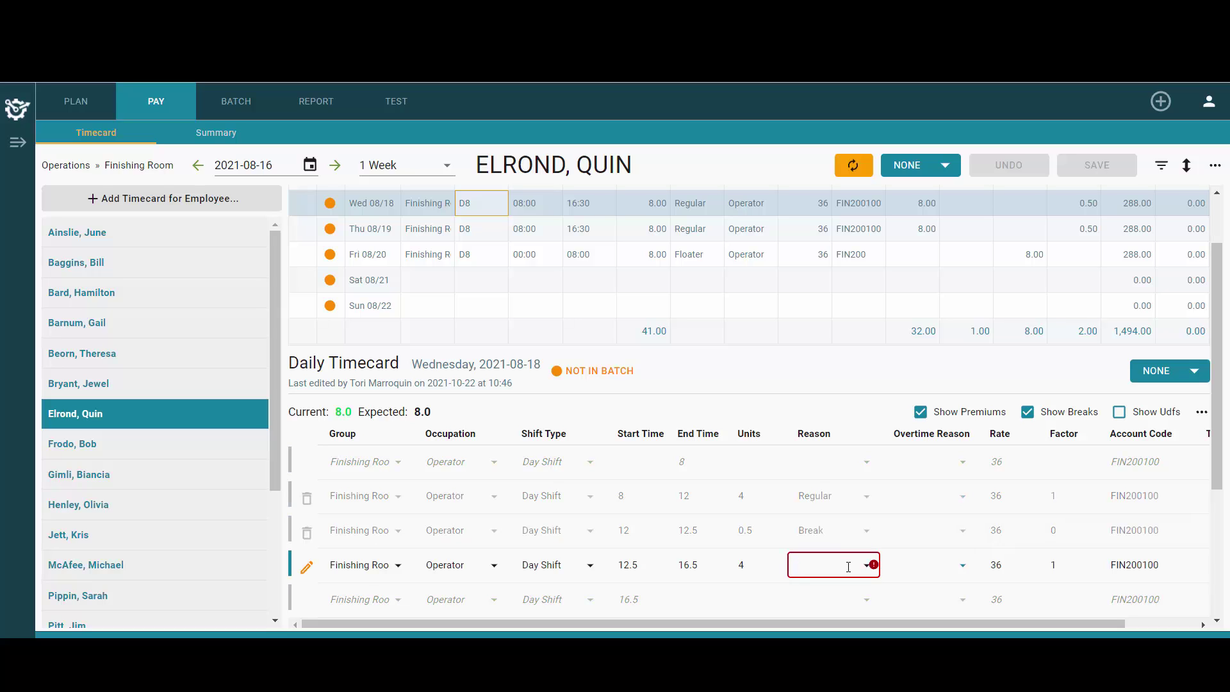
{"action": "type", "text": "si"}
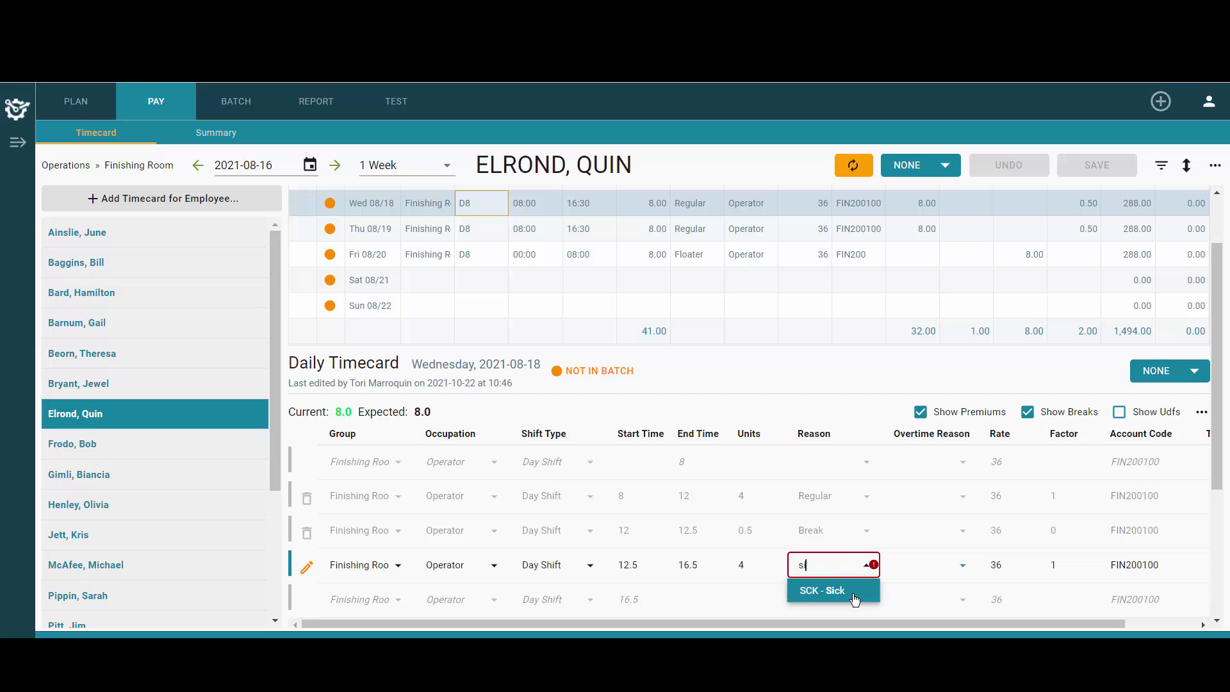
{"action": "left_click", "coordinate": [853, 599]}
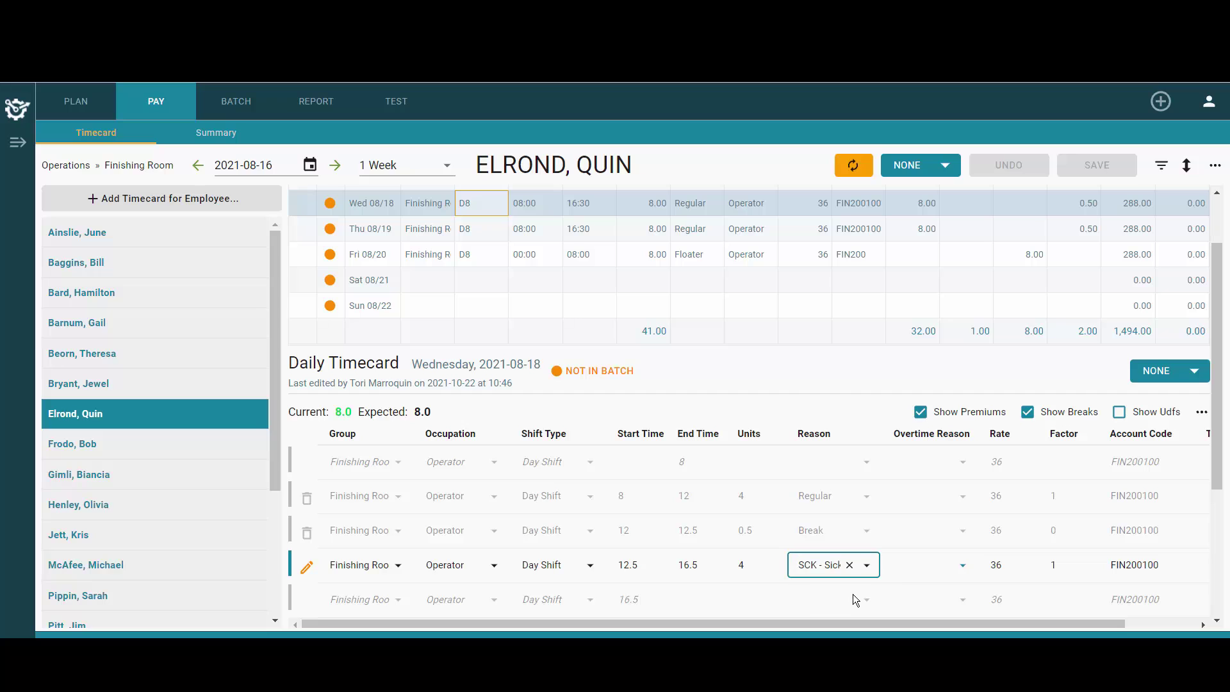
{"action": "left_click", "coordinate": [307, 568]}
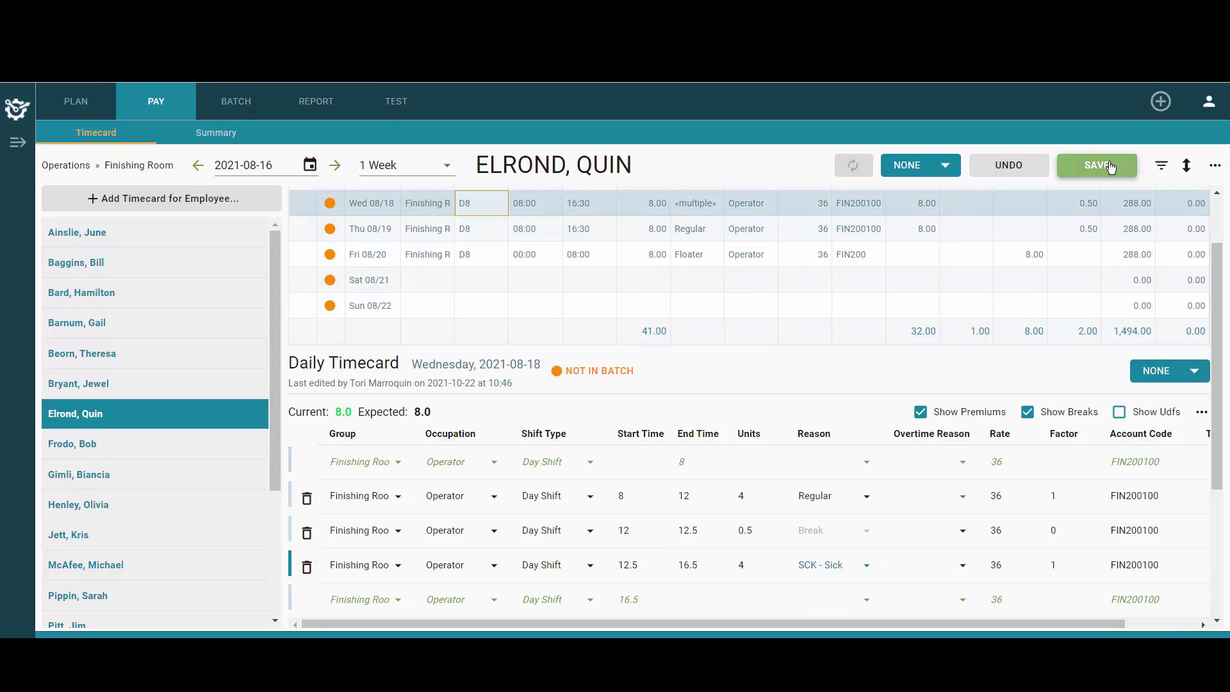
{"action": "left_click", "coordinate": [1111, 167]}
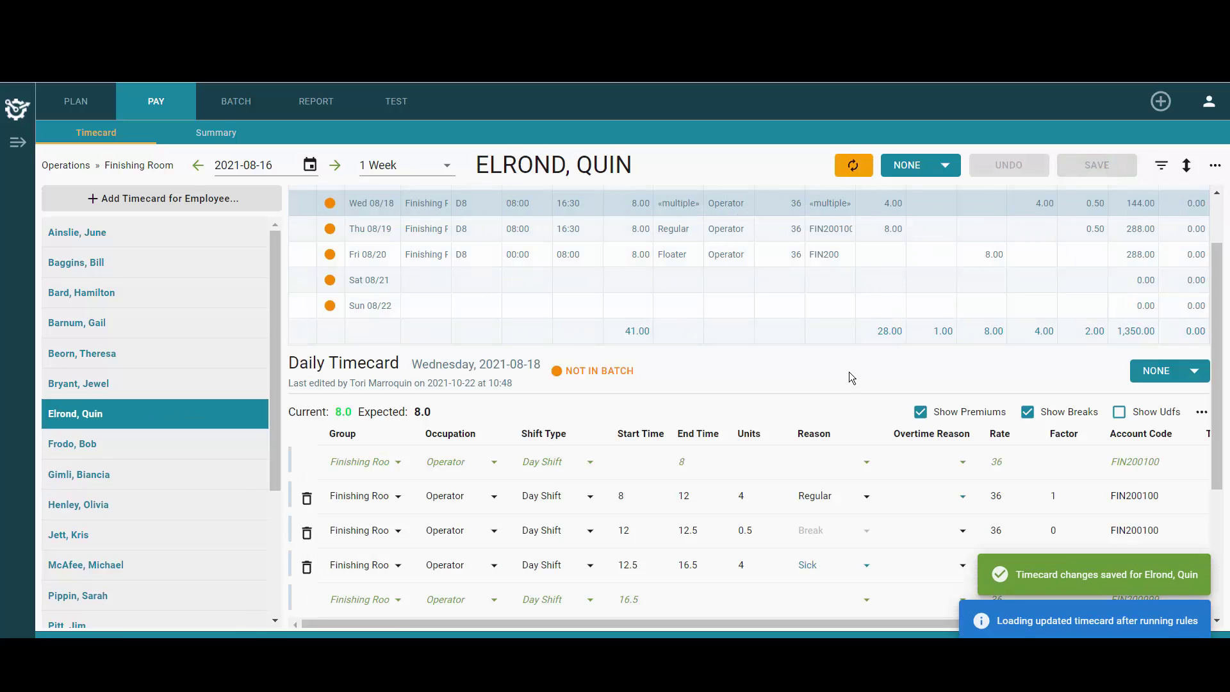
Check the sick entry's factor and Wednesday 08/18's weekly grid row, and open the pay summary
{"action": "scroll", "coordinate": [848, 372], "scroll_direction": "down", "scroll_amount": 1}
{"action": "left_click", "coordinate": [819, 485]}
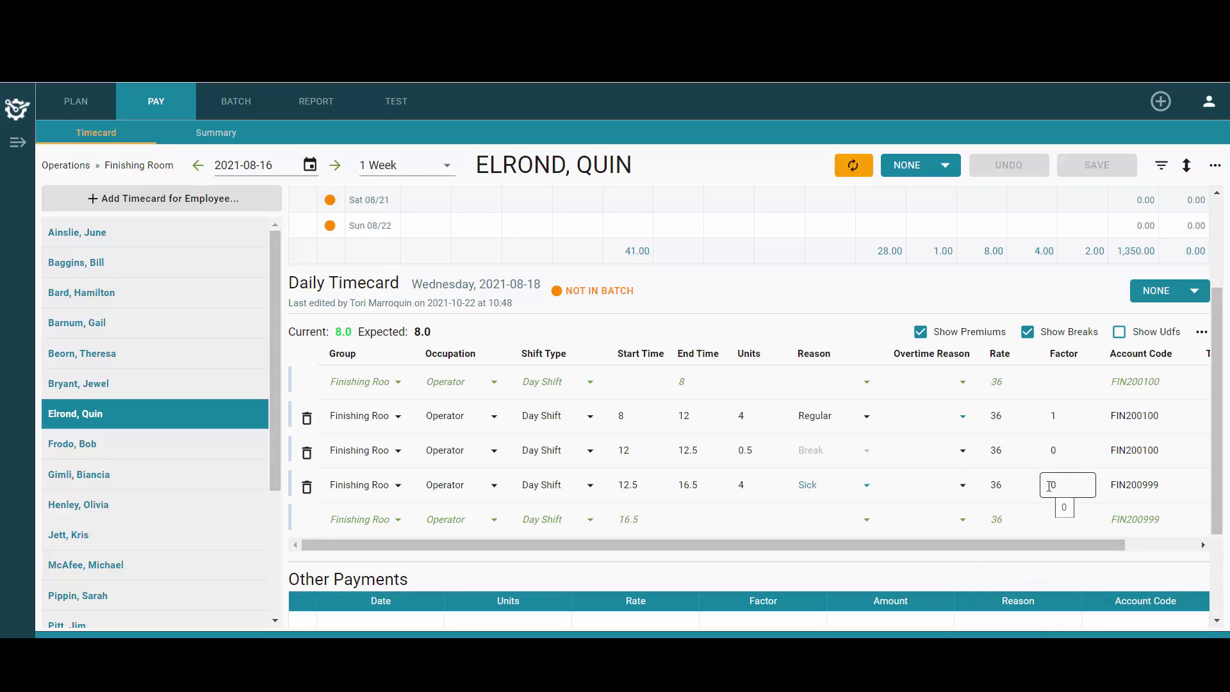
{"action": "scroll", "coordinate": [1049, 486], "scroll_direction": "up", "scroll_amount": 2}
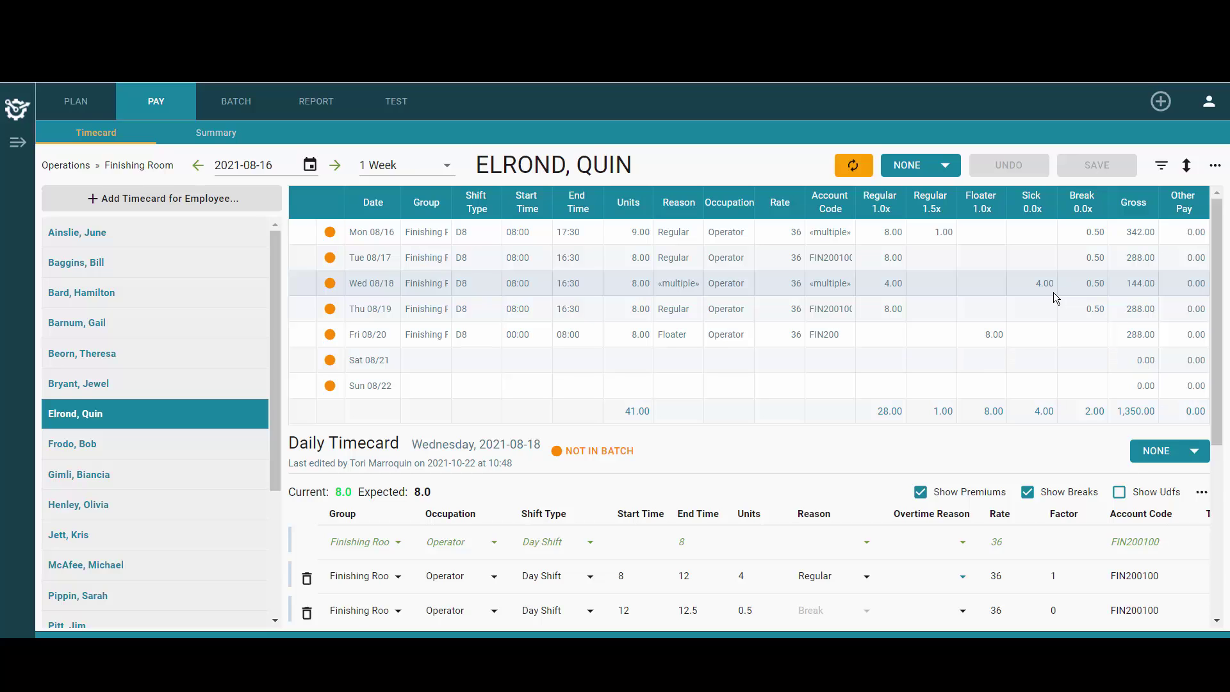
{"action": "left_click", "coordinate": [206, 131]}
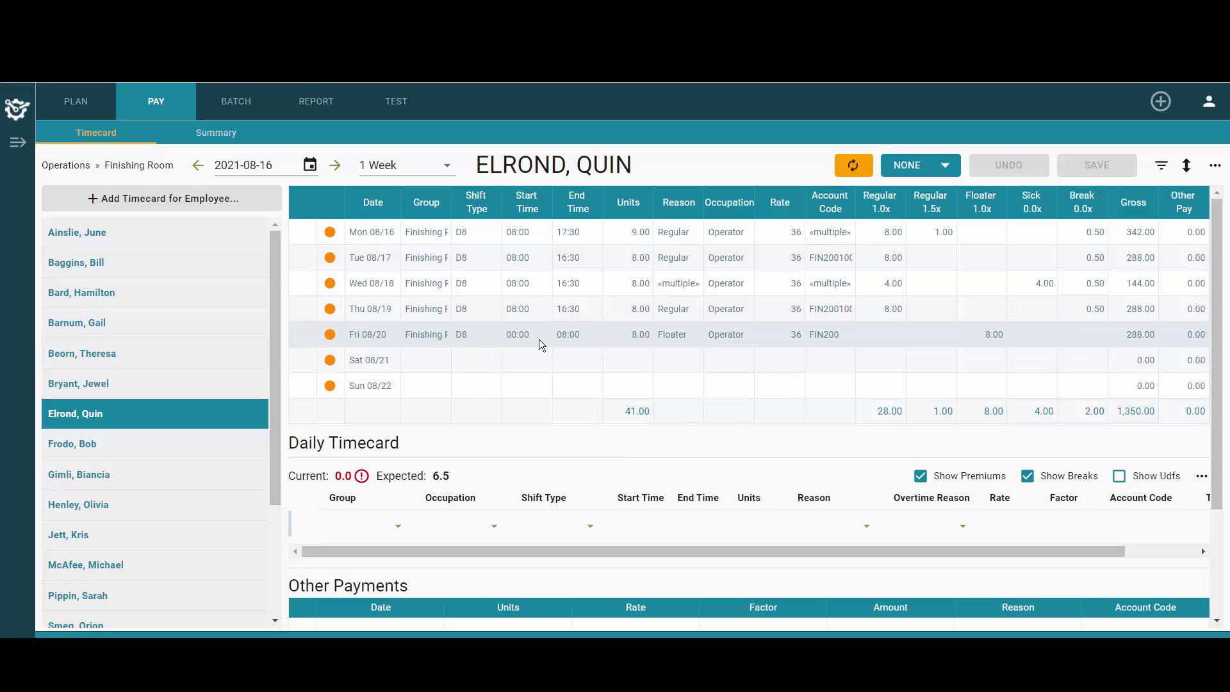
Add a D8 - Day Shift on Saturday 08/21, save the timecard and check its overtime reason
{"action": "left_click", "coordinate": [492, 361]}
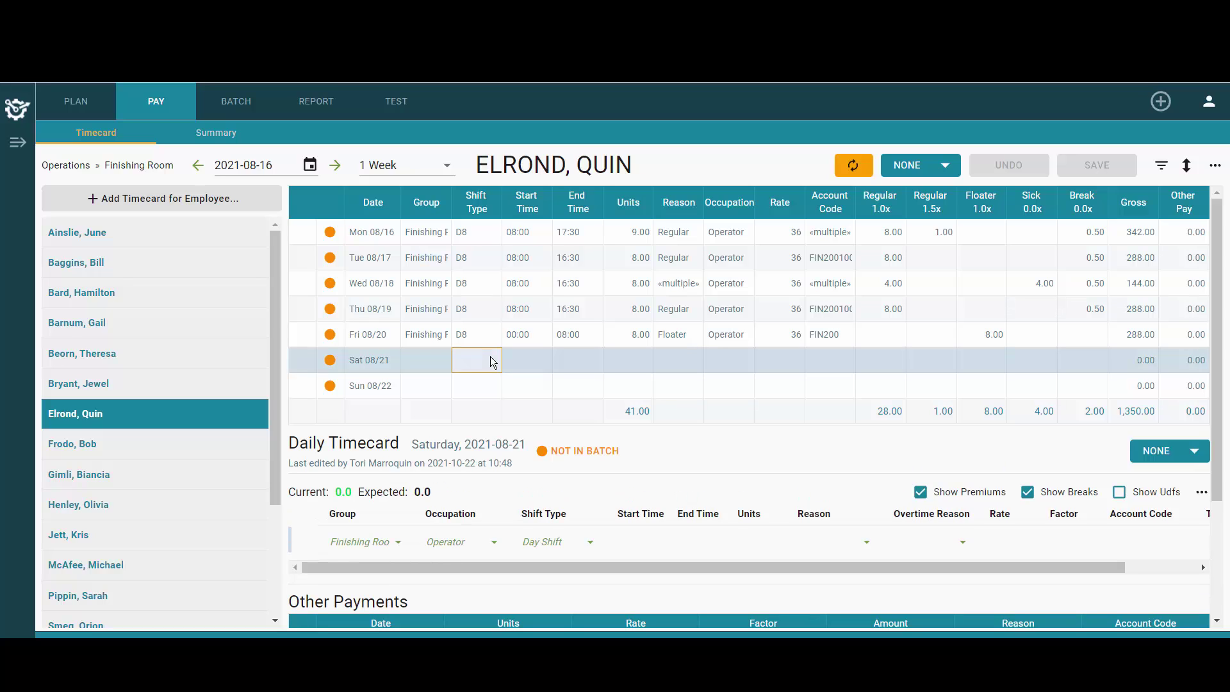
{"action": "scroll", "coordinate": [514, 458], "scroll_direction": "down", "scroll_amount": 1}
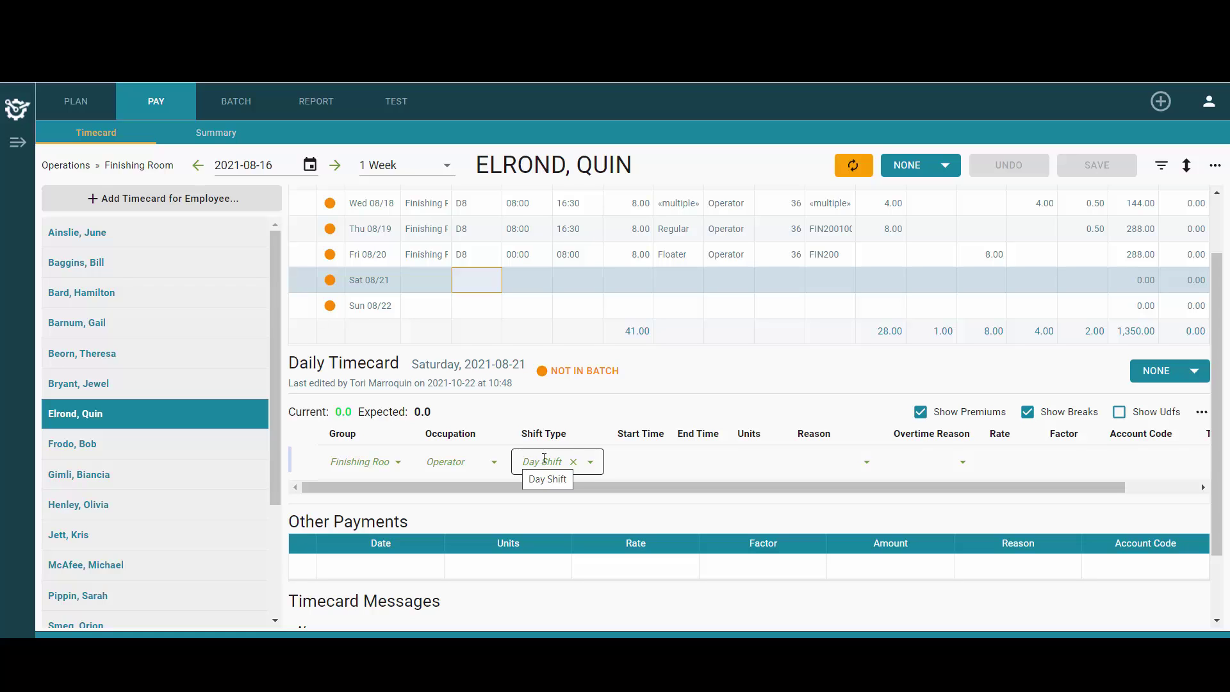
{"action": "left_click", "coordinate": [574, 461]}
{"action": "type", "text": "d"}
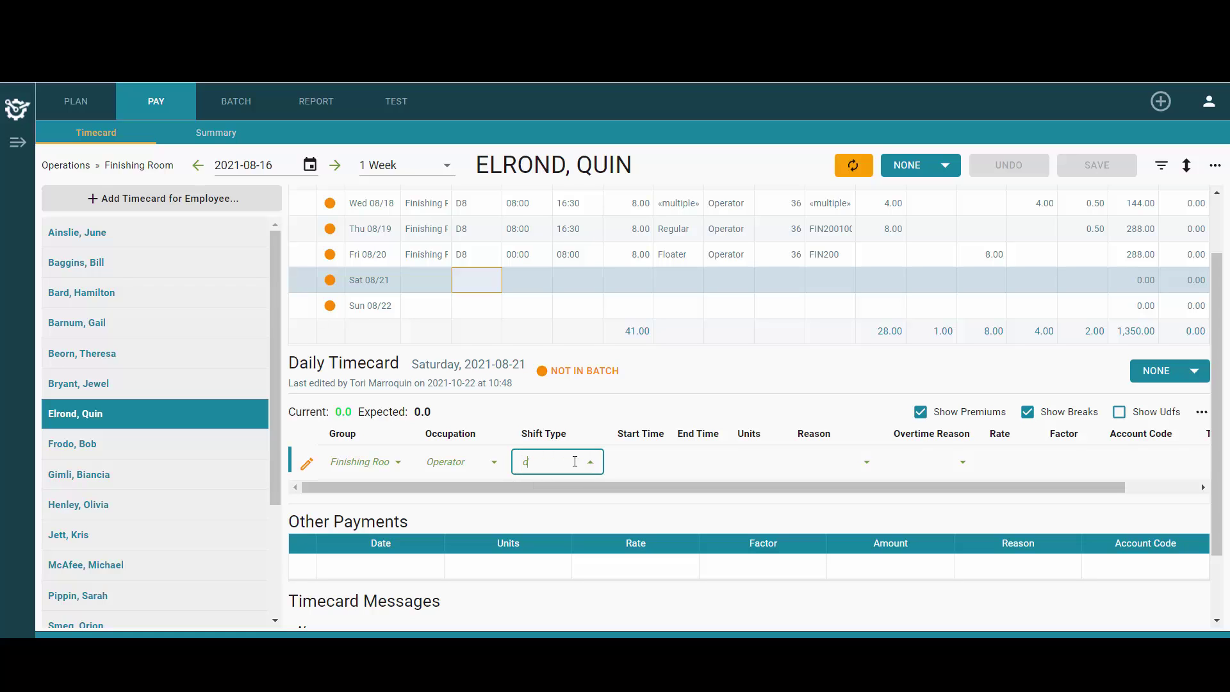
{"action": "type", "text": "ay"}
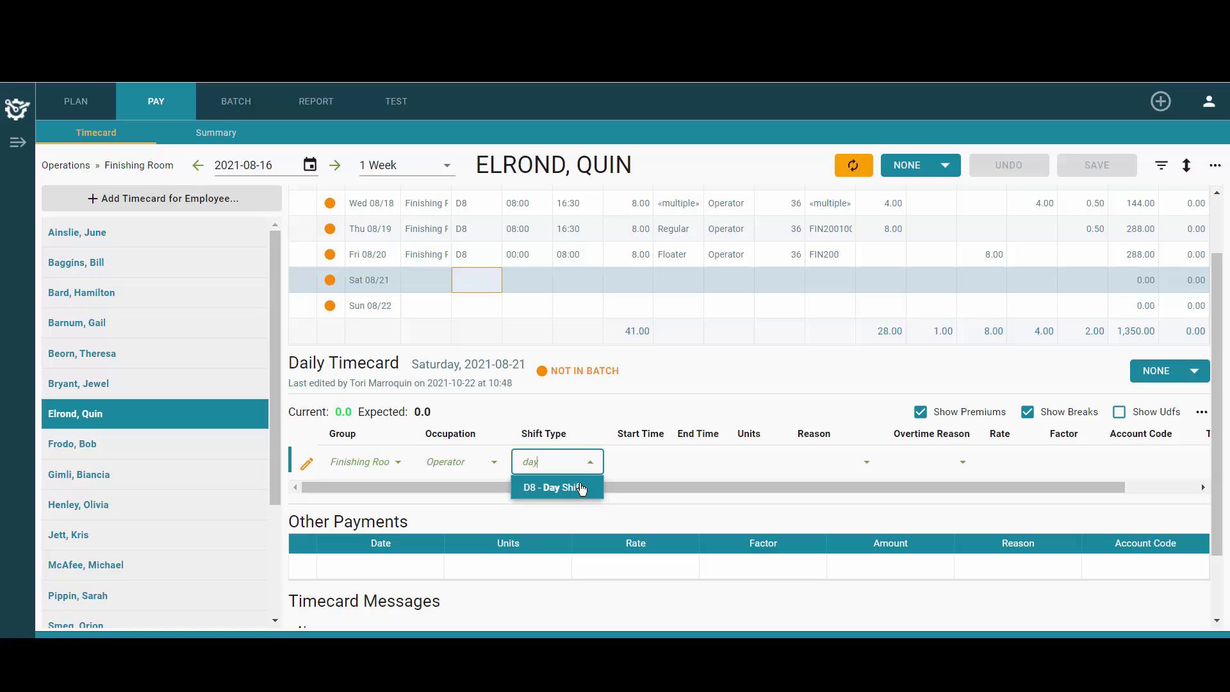
{"action": "left_click", "coordinate": [581, 489]}
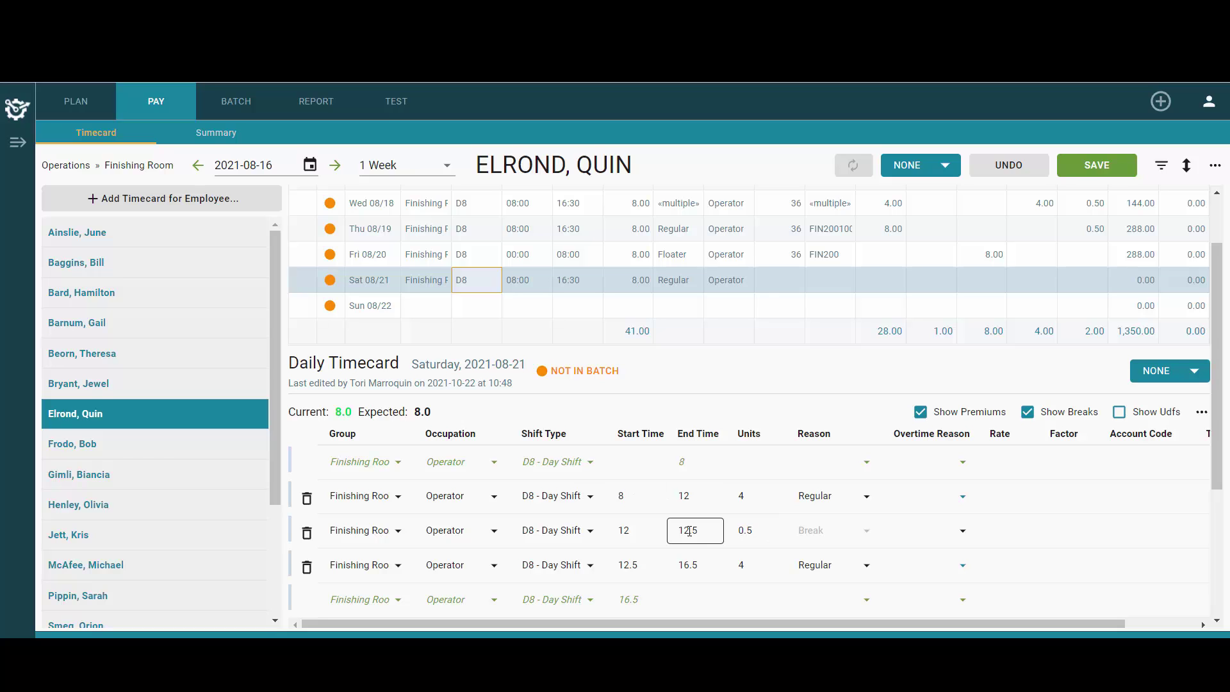
{"action": "left_click", "coordinate": [1087, 165]}
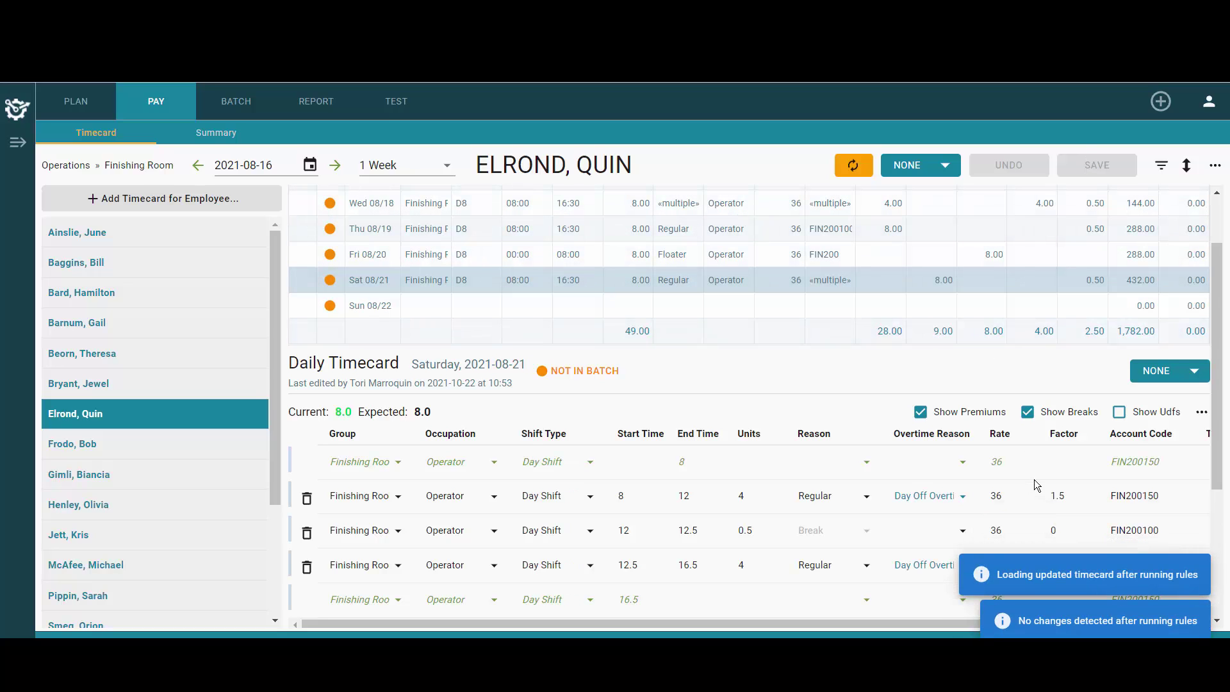
{"action": "left_click", "coordinate": [932, 502]}
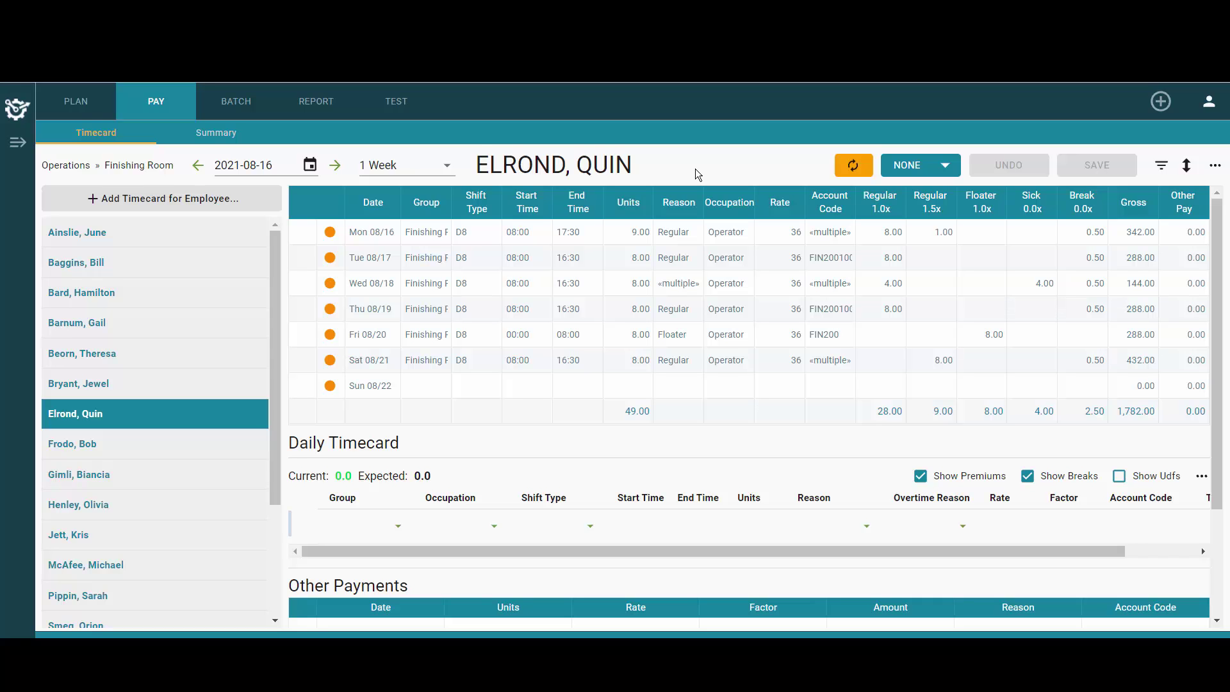
Add a timecard for another employee, finding the person by surname in the employee selection
{"action": "left_click", "coordinate": [166, 202]}
{"action": "left_click", "coordinate": [503, 381]}
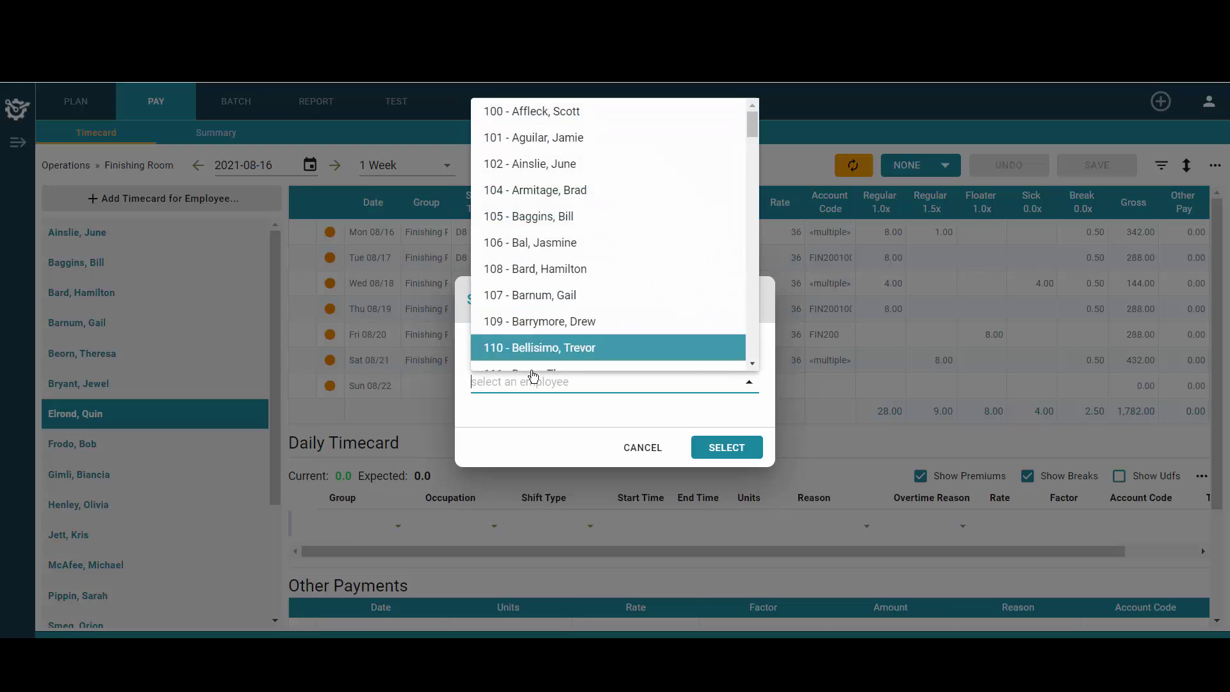
{"action": "scroll", "coordinate": [568, 294], "scroll_direction": "down", "scroll_amount": 5}
{"action": "scroll", "coordinate": [570, 295], "scroll_direction": "down", "scroll_amount": 4}
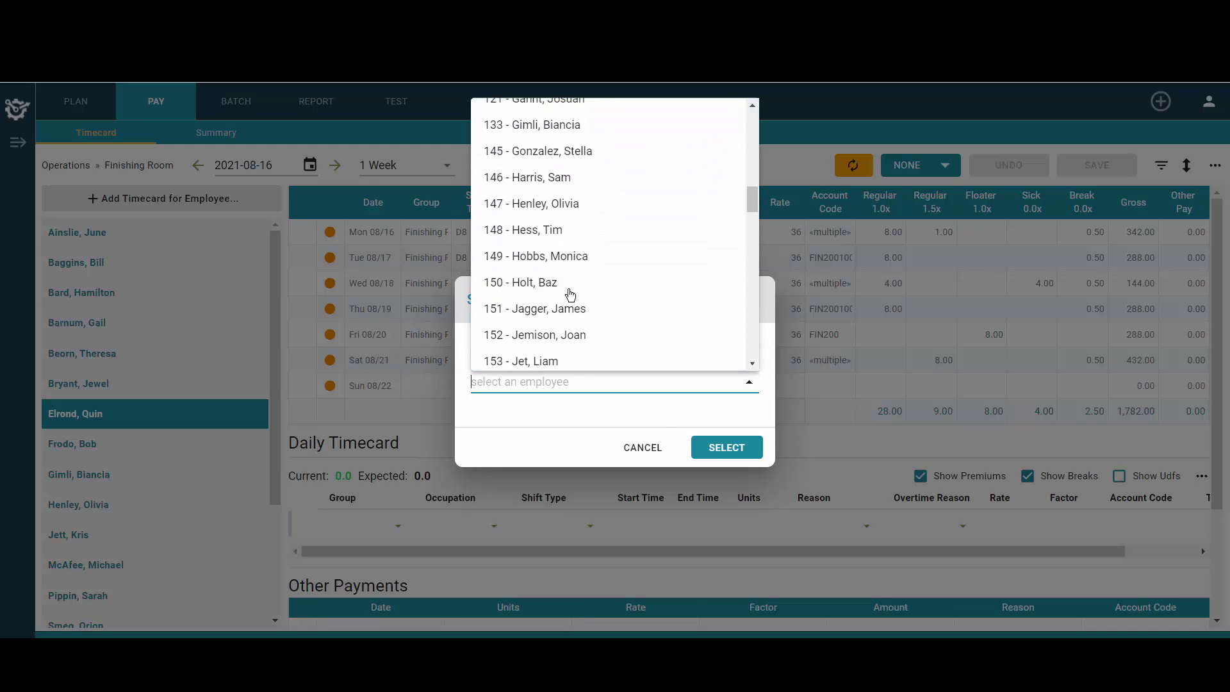
{"action": "type", "text": "pitt"}
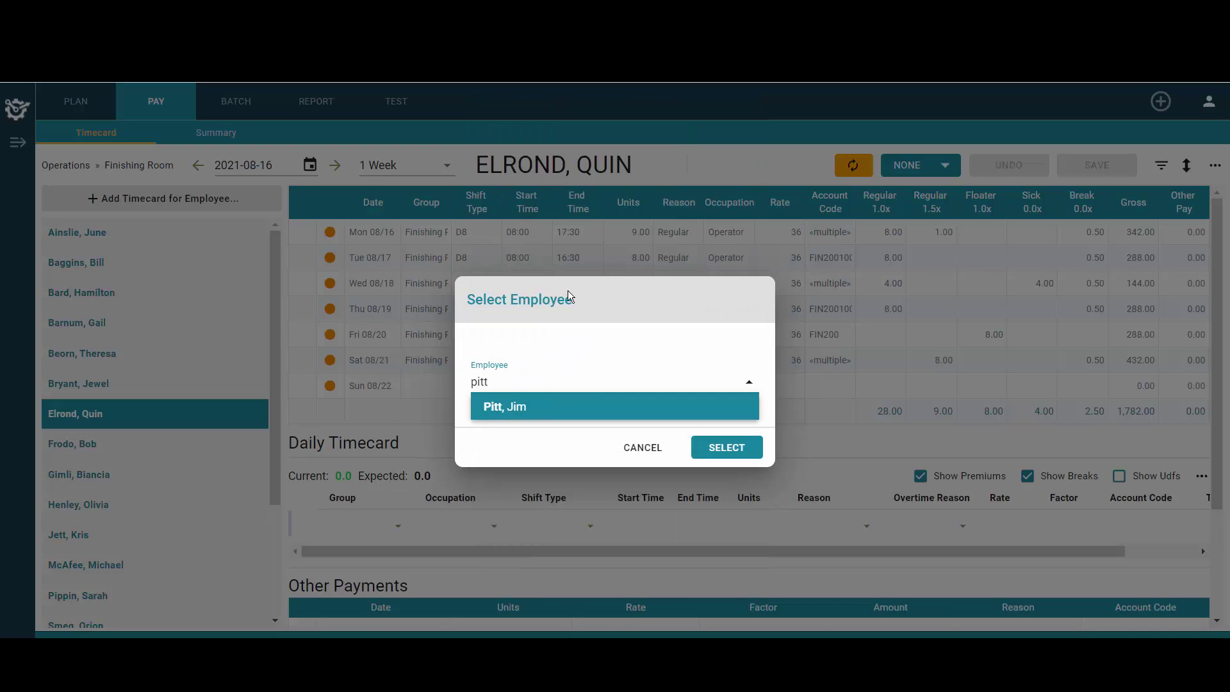
{"action": "left_click", "coordinate": [589, 411]}
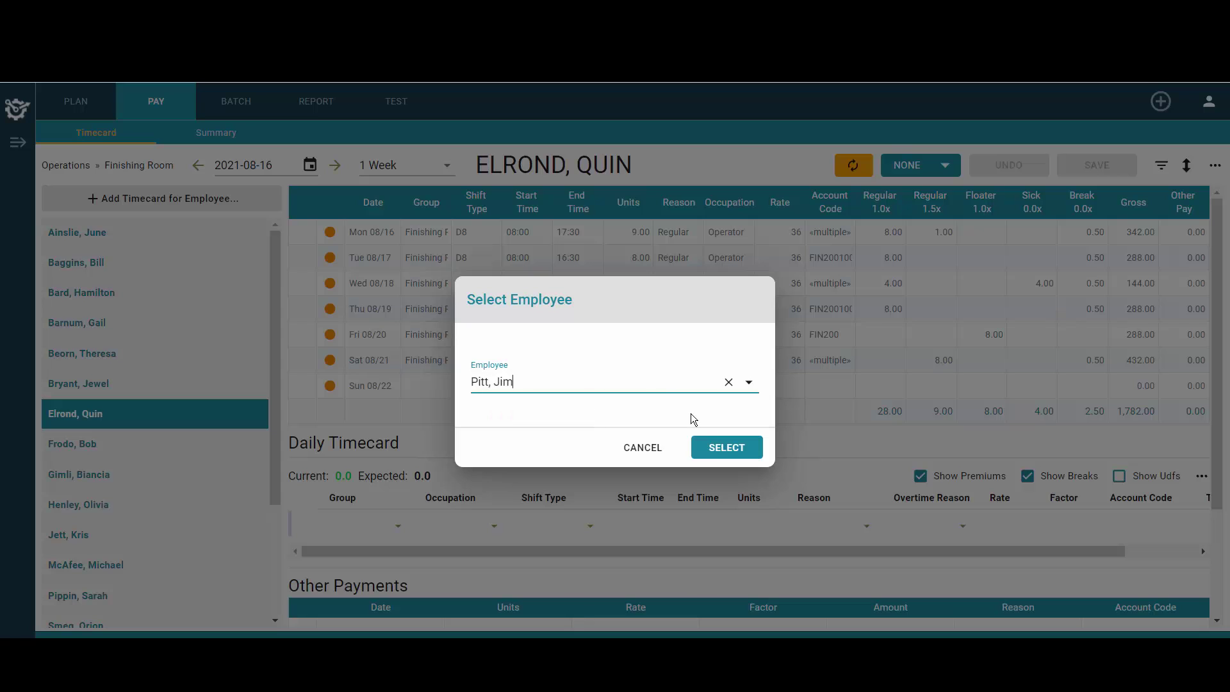
{"action": "left_click", "coordinate": [723, 447]}
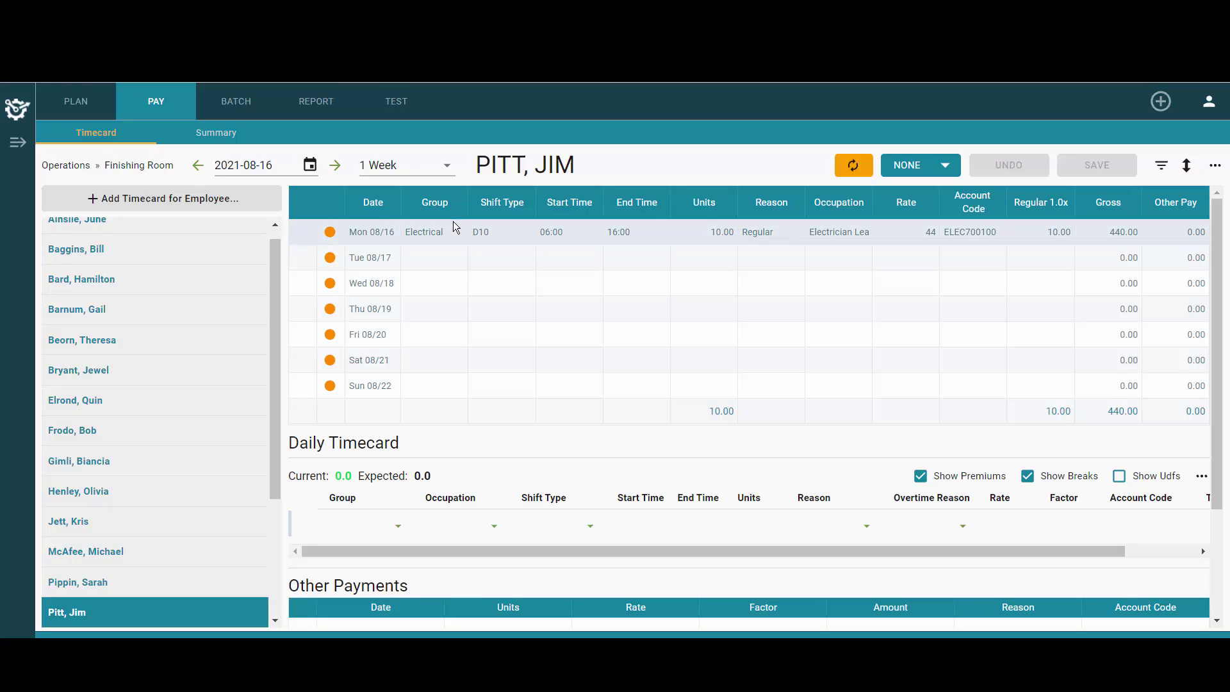
Start a Wednesday 08/18 entry with group FIN - Finishing Room and the Swing A Shift Packing Operator occupation
{"action": "left_click", "coordinate": [438, 285]}
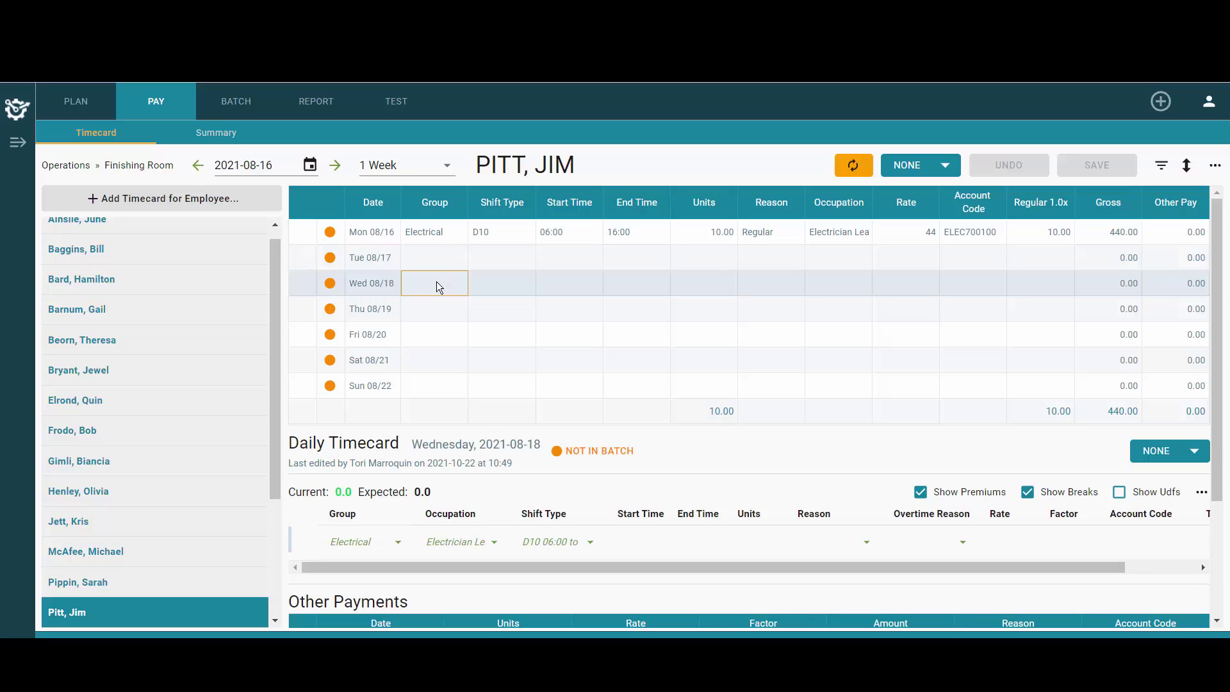
{"action": "left_click", "coordinate": [388, 545]}
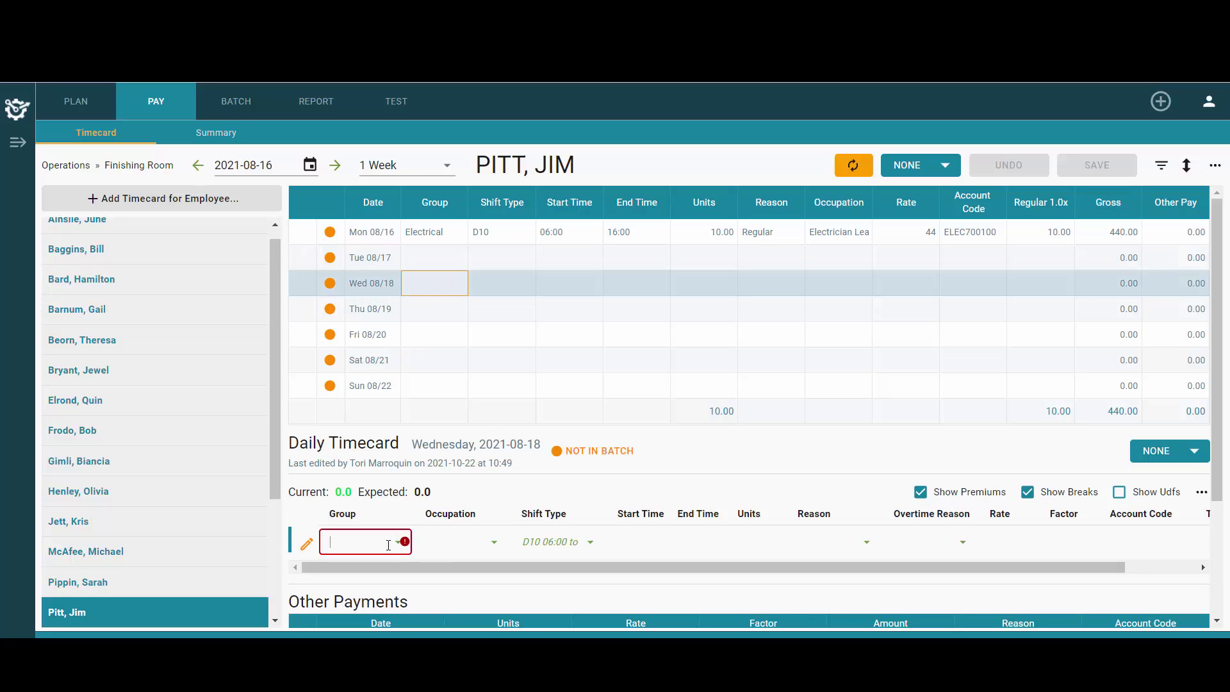
{"action": "type", "text": "fi"}
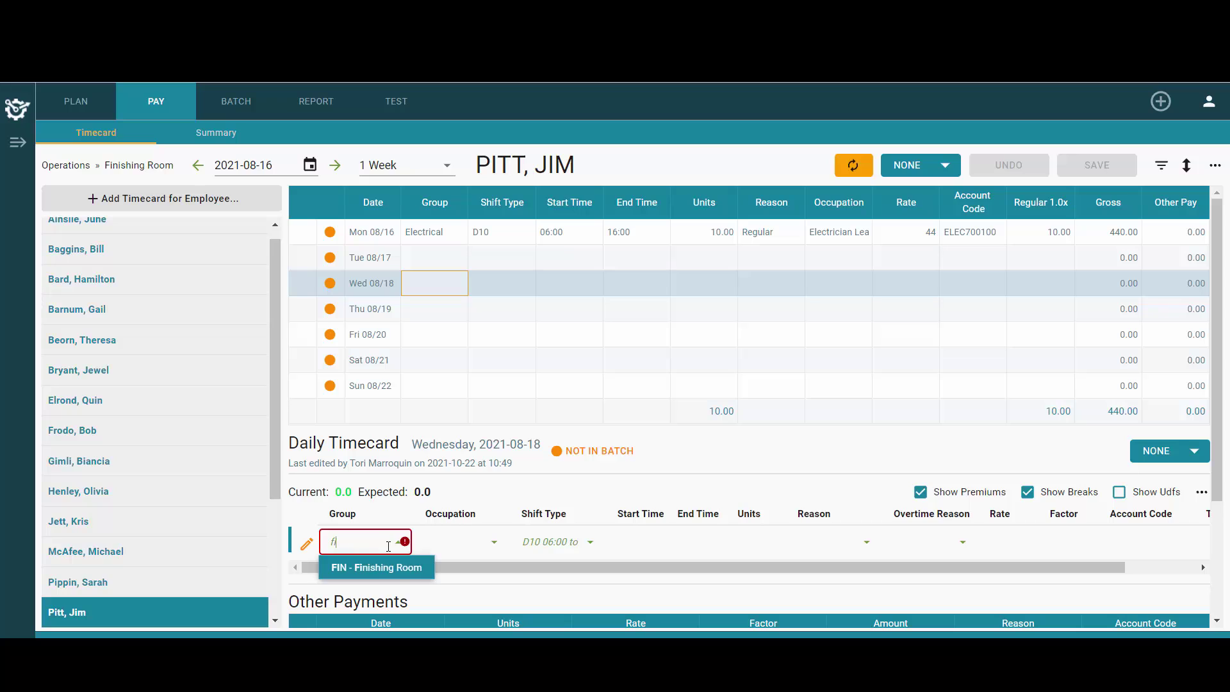
{"action": "left_click", "coordinate": [392, 572]}
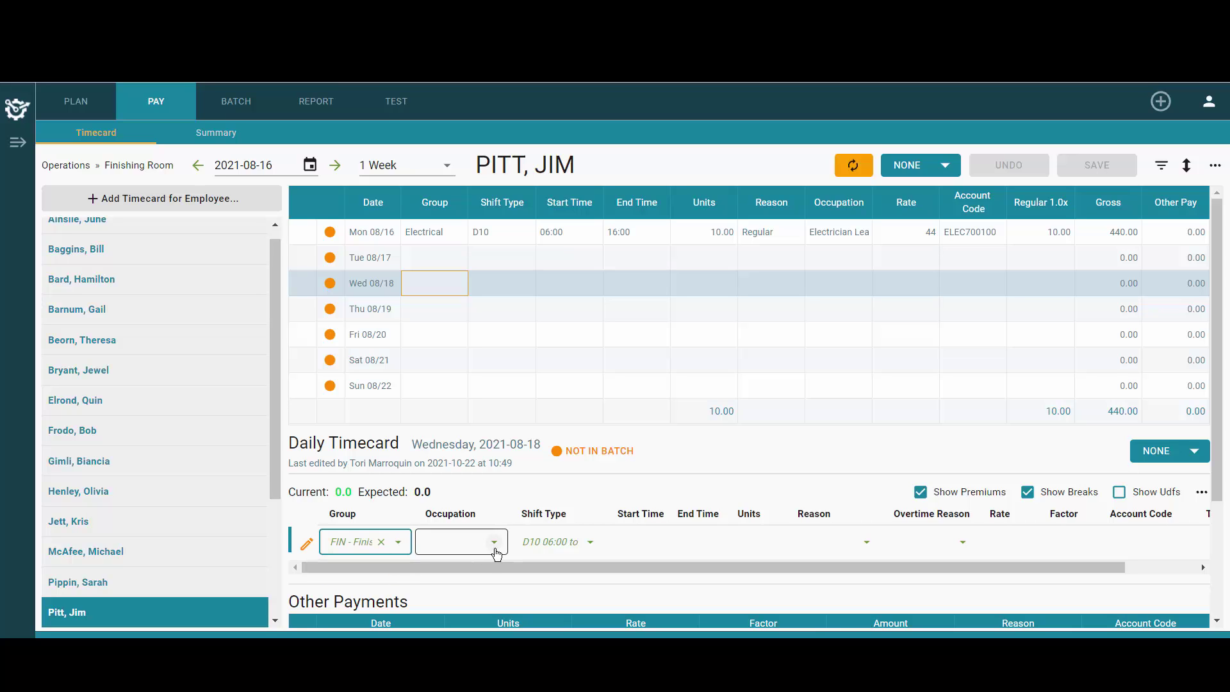
{"action": "left_click", "coordinate": [496, 550]}
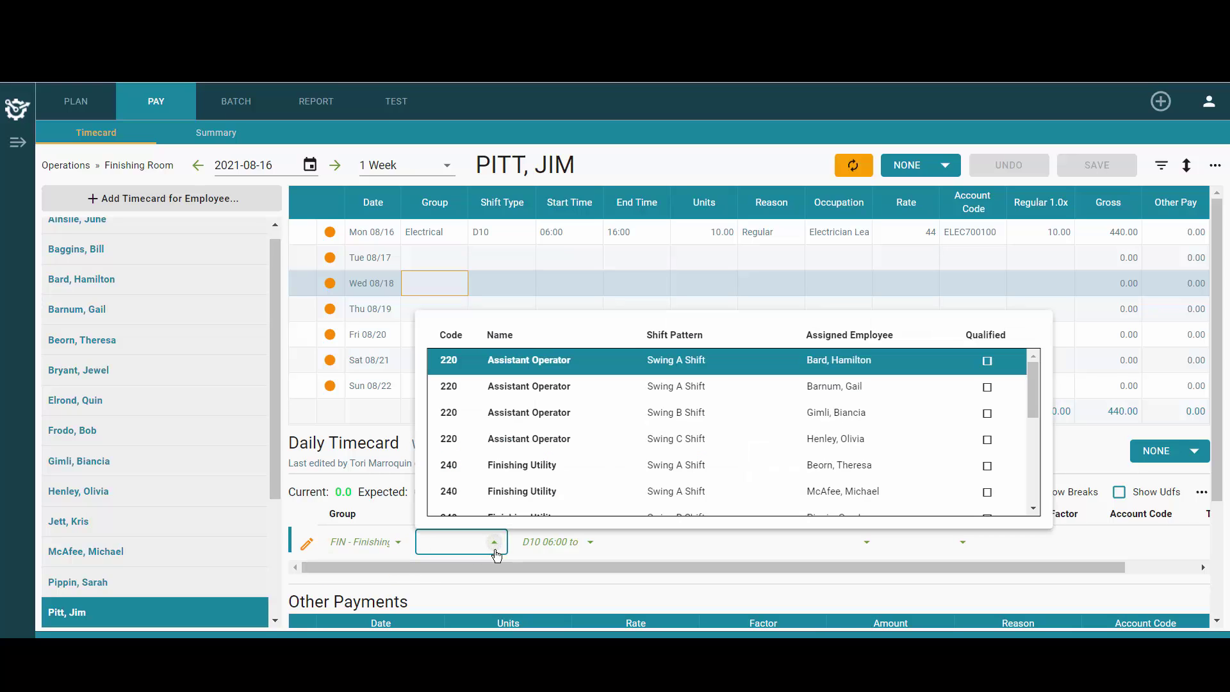
{"action": "type", "text": "p"}
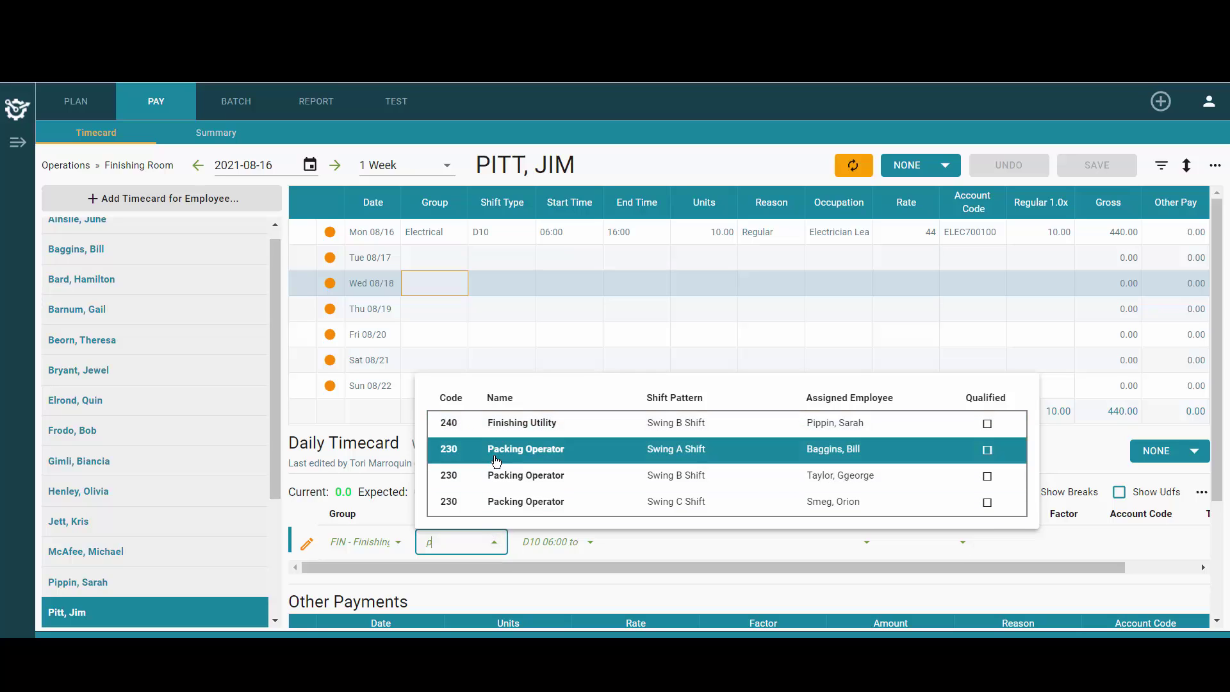
{"action": "left_click", "coordinate": [498, 455]}
Set the Wednesday 08/18 entry's shift type to N8 - Nights
{"action": "left_click", "coordinate": [573, 541]}
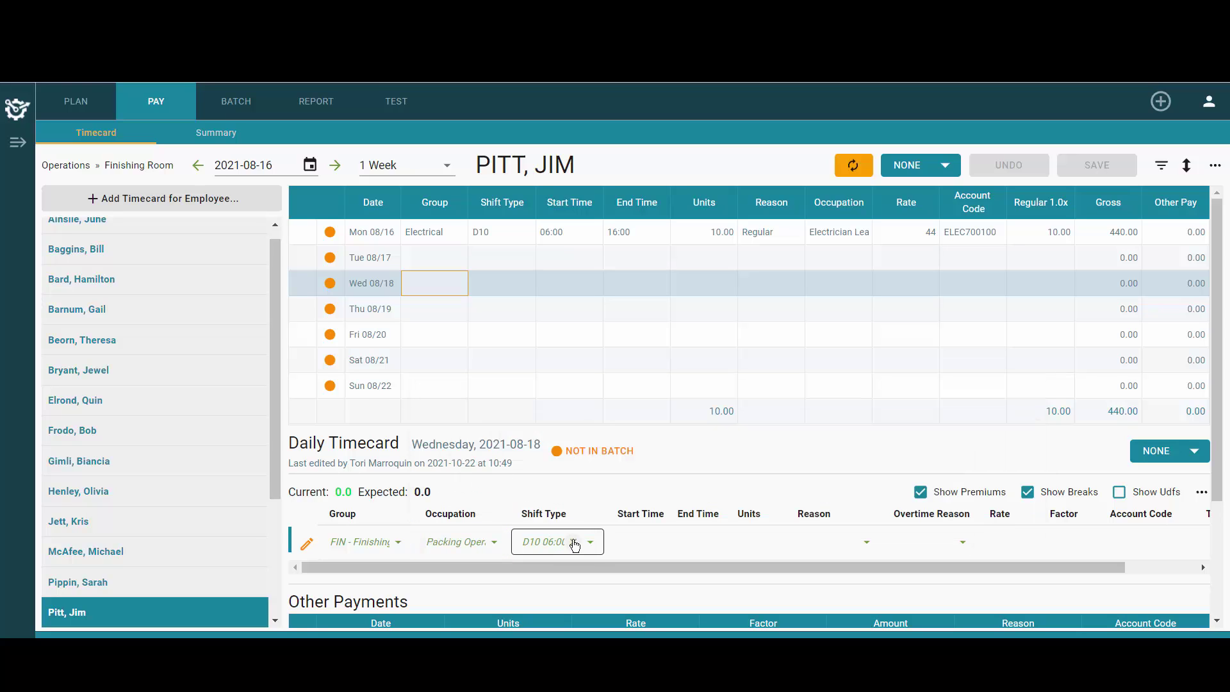
{"action": "type", "text": "ni"}
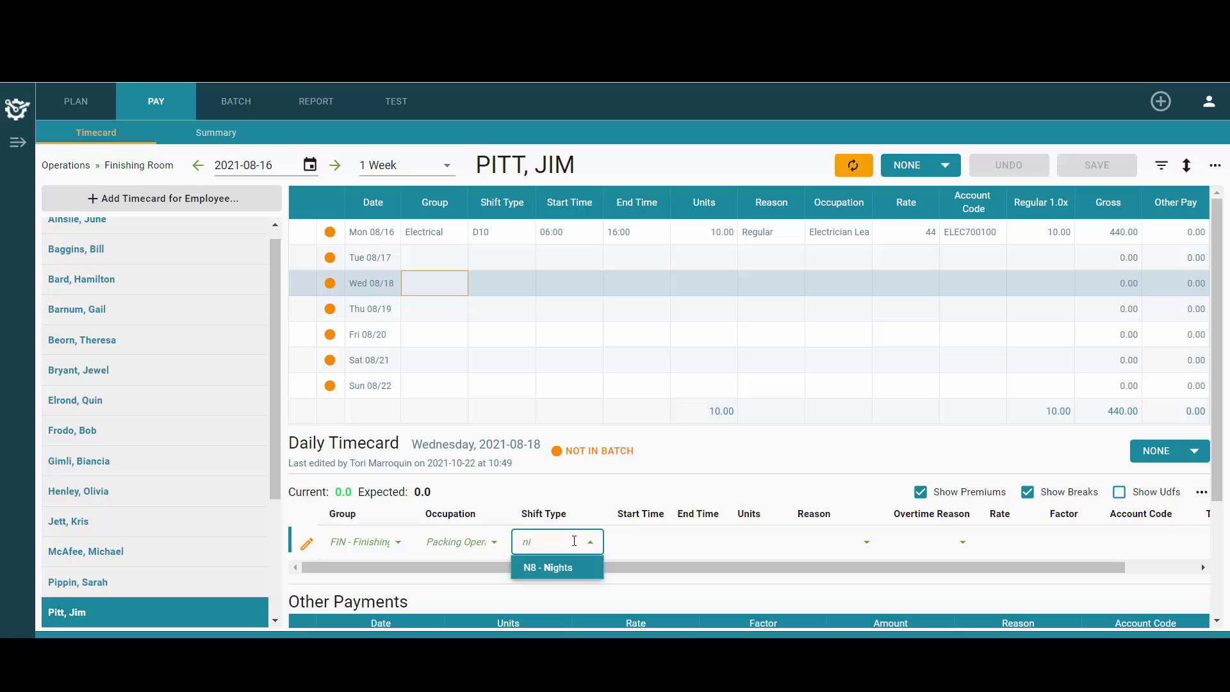
{"action": "left_click", "coordinate": [562, 568]}
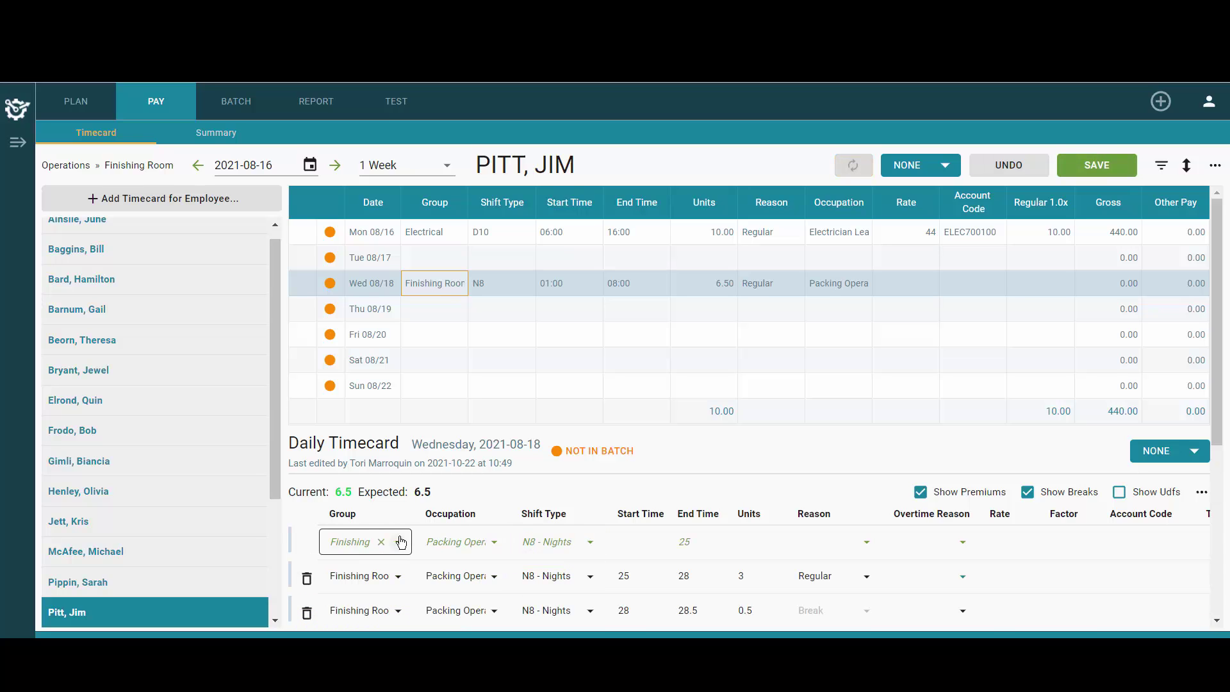
Save the timecard with the Wednesday 08/18 night shift and review the Finishing Room's weekly pay summary for all employees
{"action": "scroll", "coordinate": [401, 543], "scroll_direction": "down", "scroll_amount": 2}
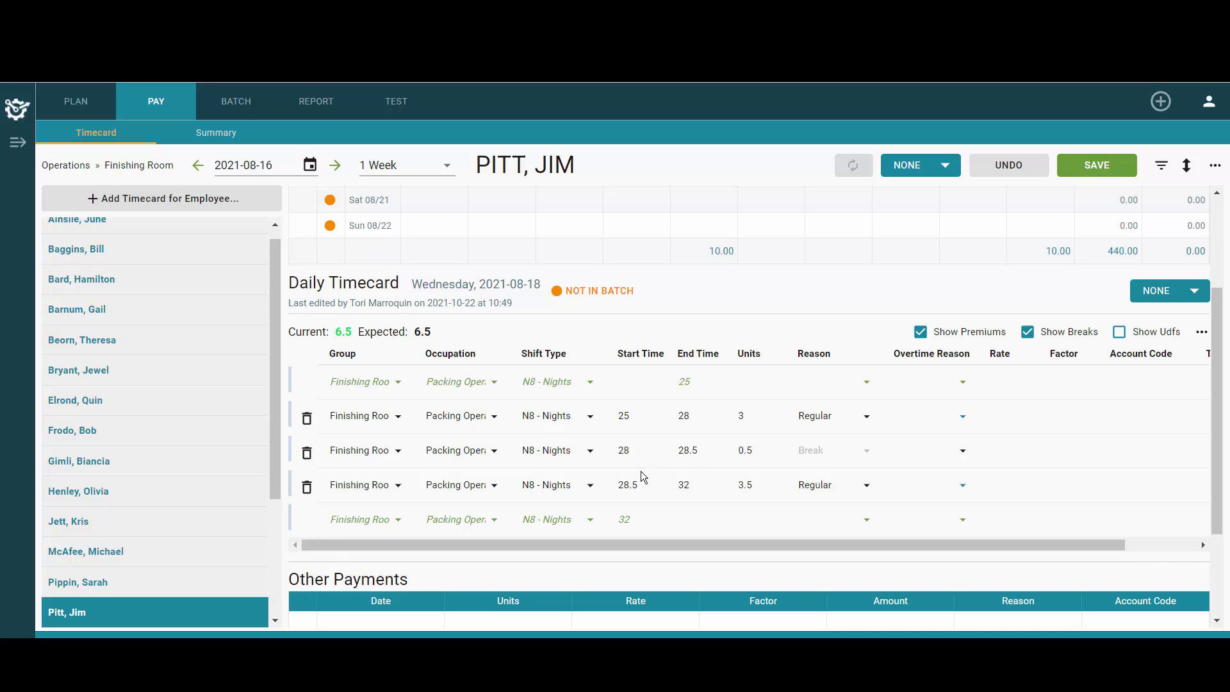
{"action": "left_click", "coordinate": [1098, 164]}
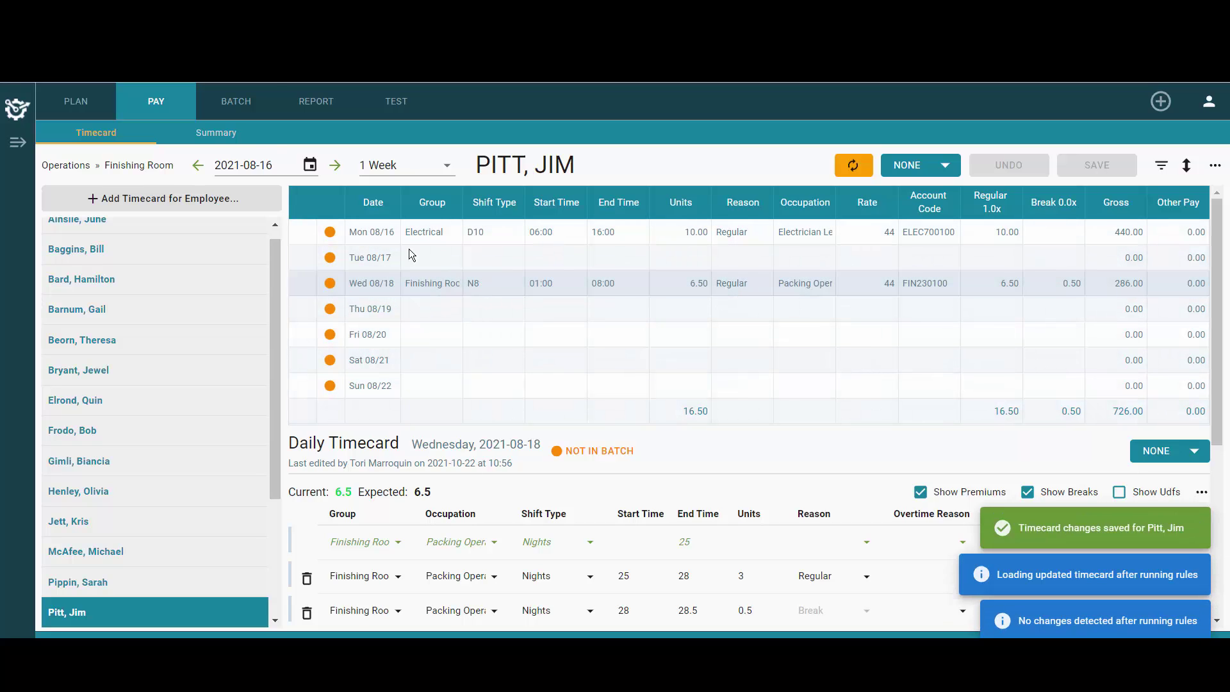
{"action": "left_click", "coordinate": [217, 127]}
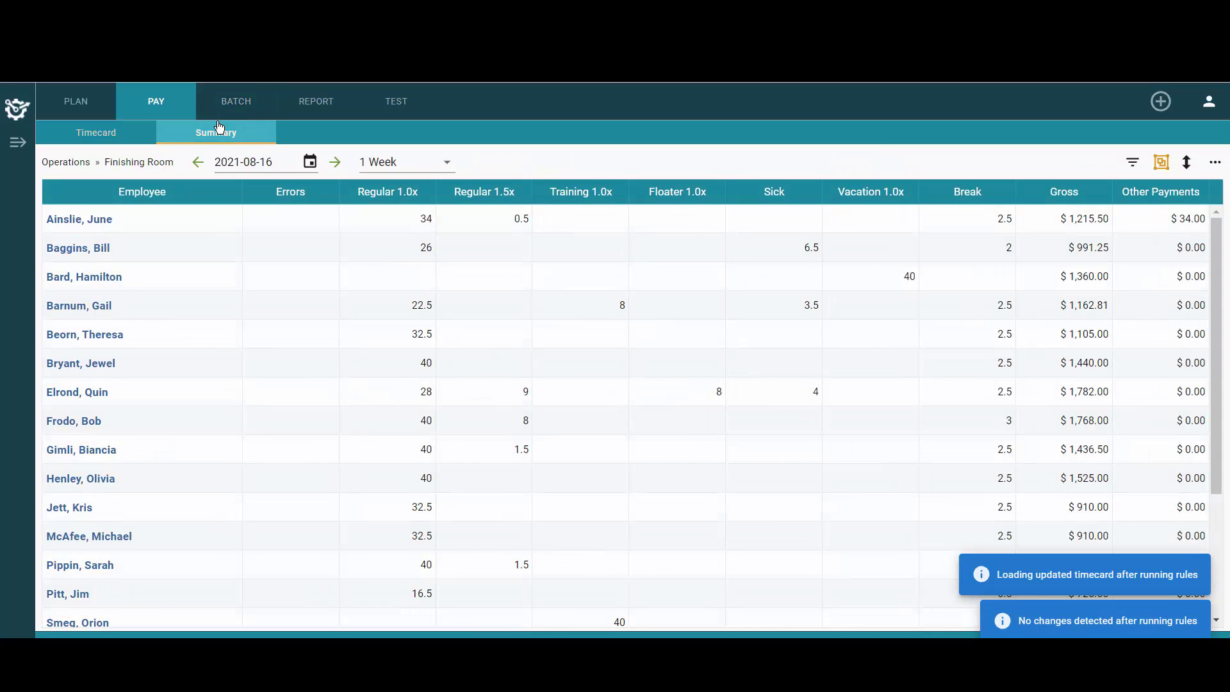
{"action": "scroll", "coordinate": [147, 363], "scroll_direction": "down", "scroll_amount": 2}
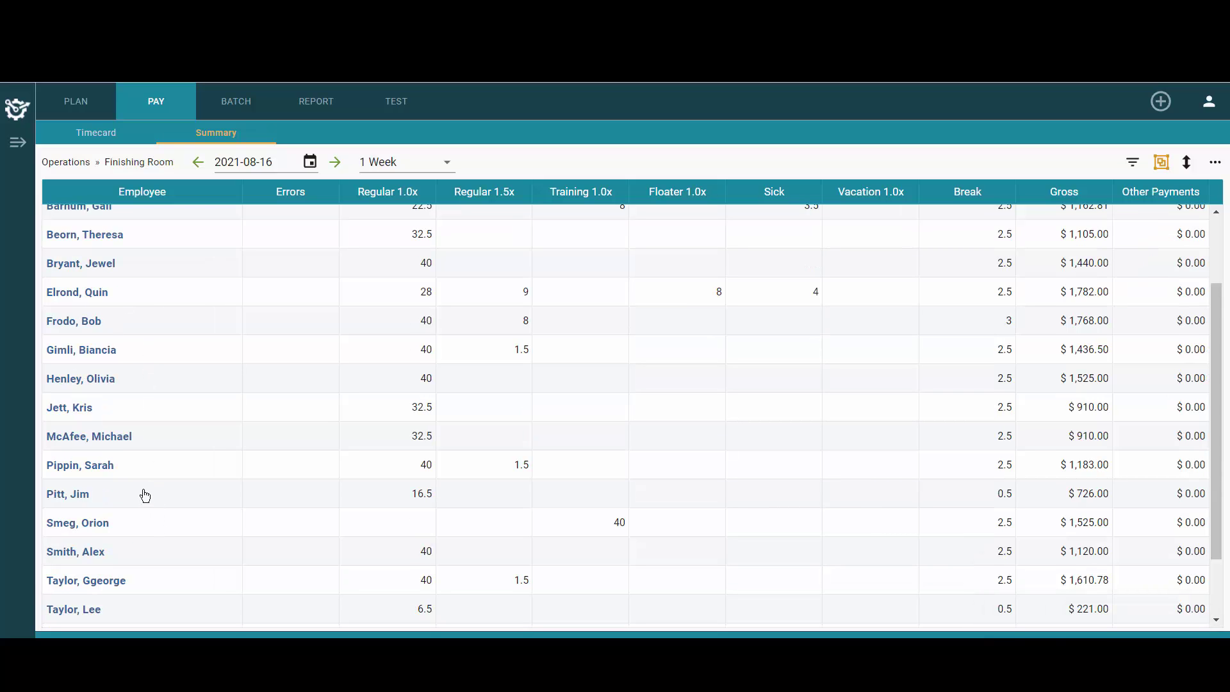
{"action": "scroll", "coordinate": [145, 495], "scroll_direction": "up", "scroll_amount": 2}
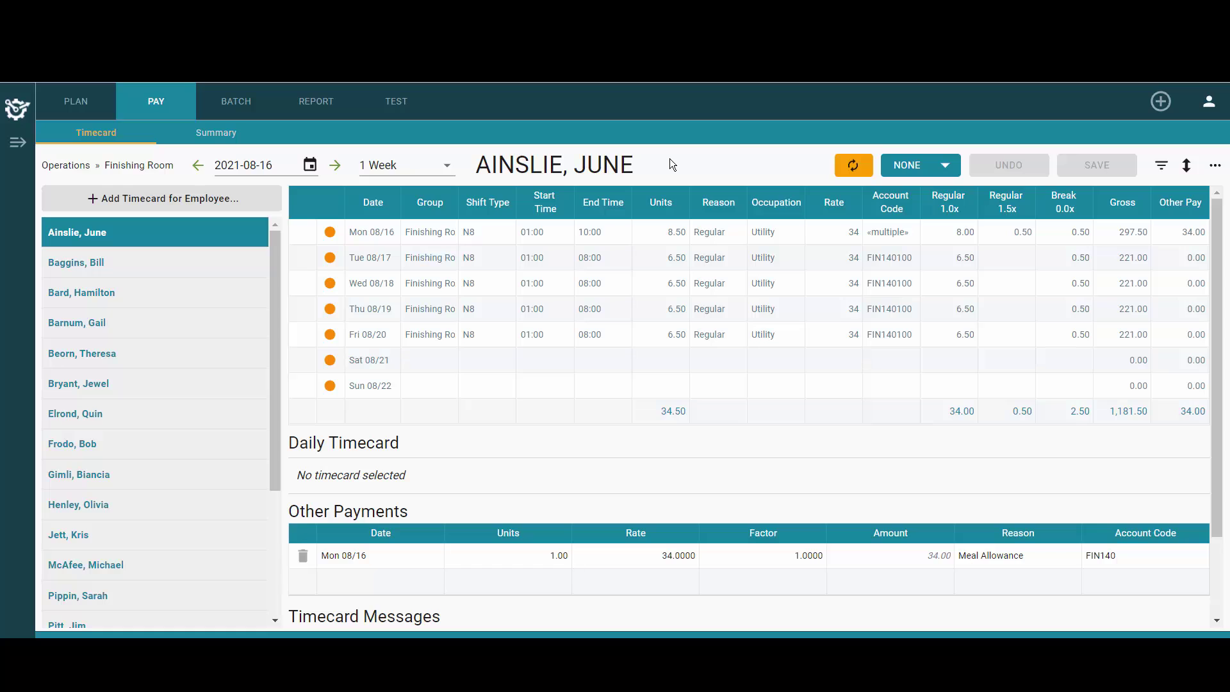
Set the first listed employee's weekly timecard to Accept, and revoke that acceptance with Reject
{"action": "left_click", "coordinate": [932, 160]}
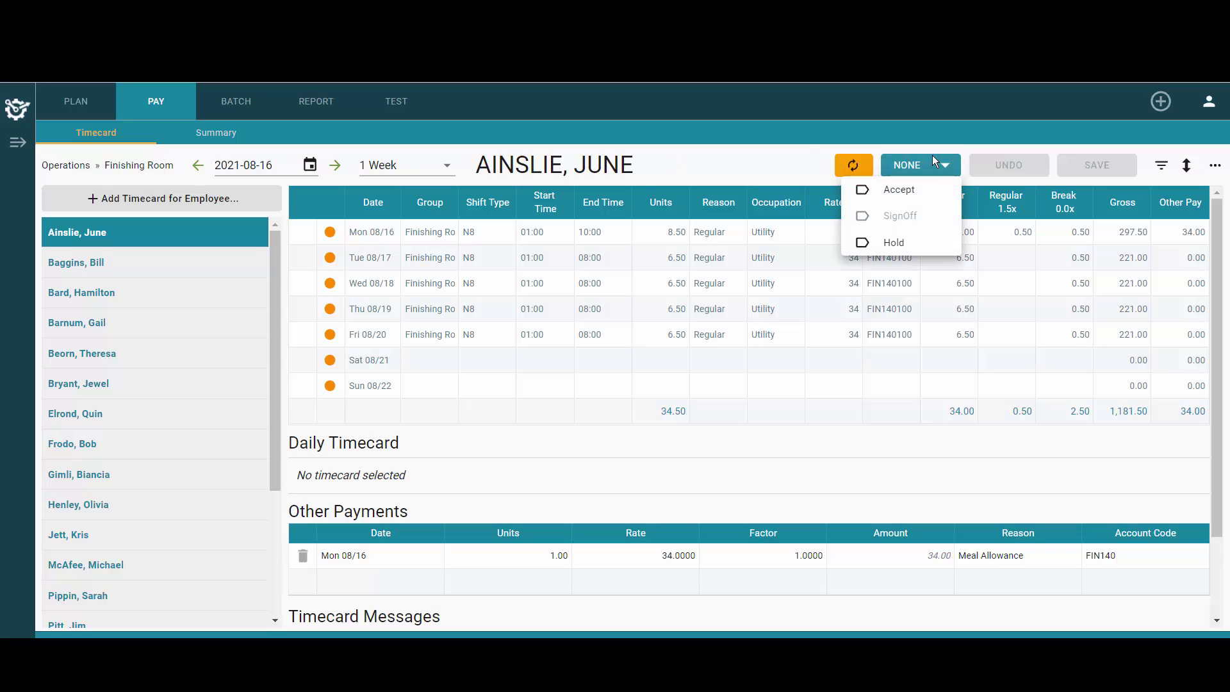
{"action": "left_click", "coordinate": [927, 194]}
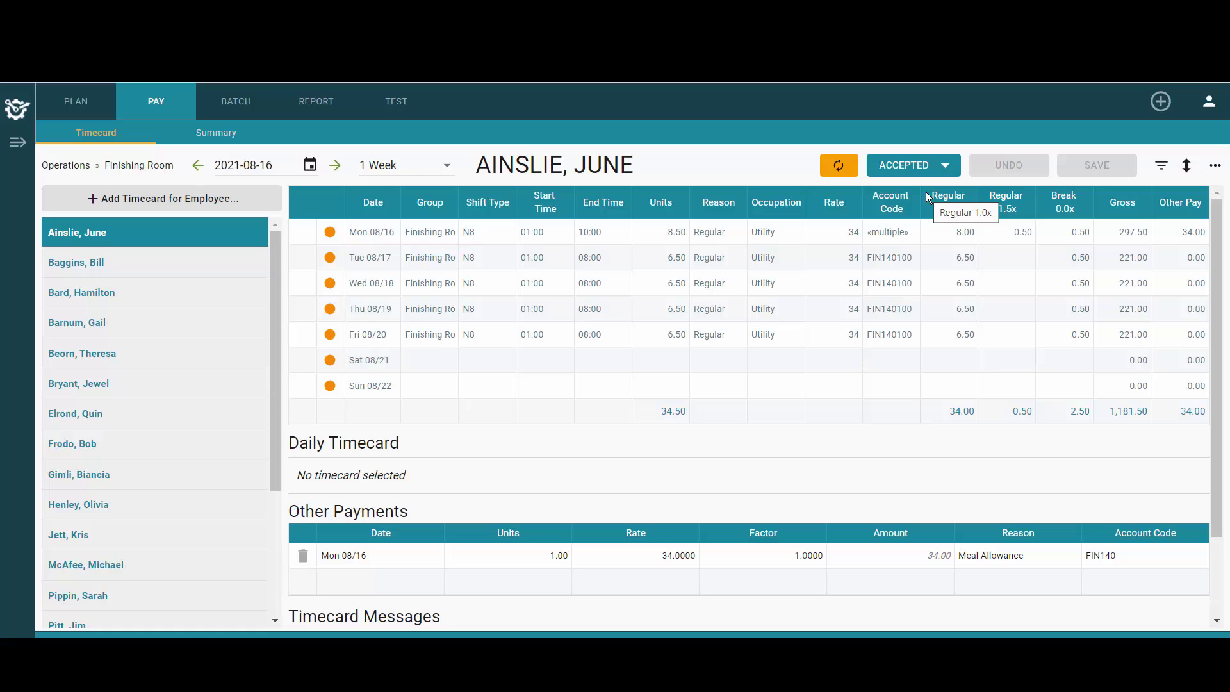
{"action": "left_click", "coordinate": [921, 169]}
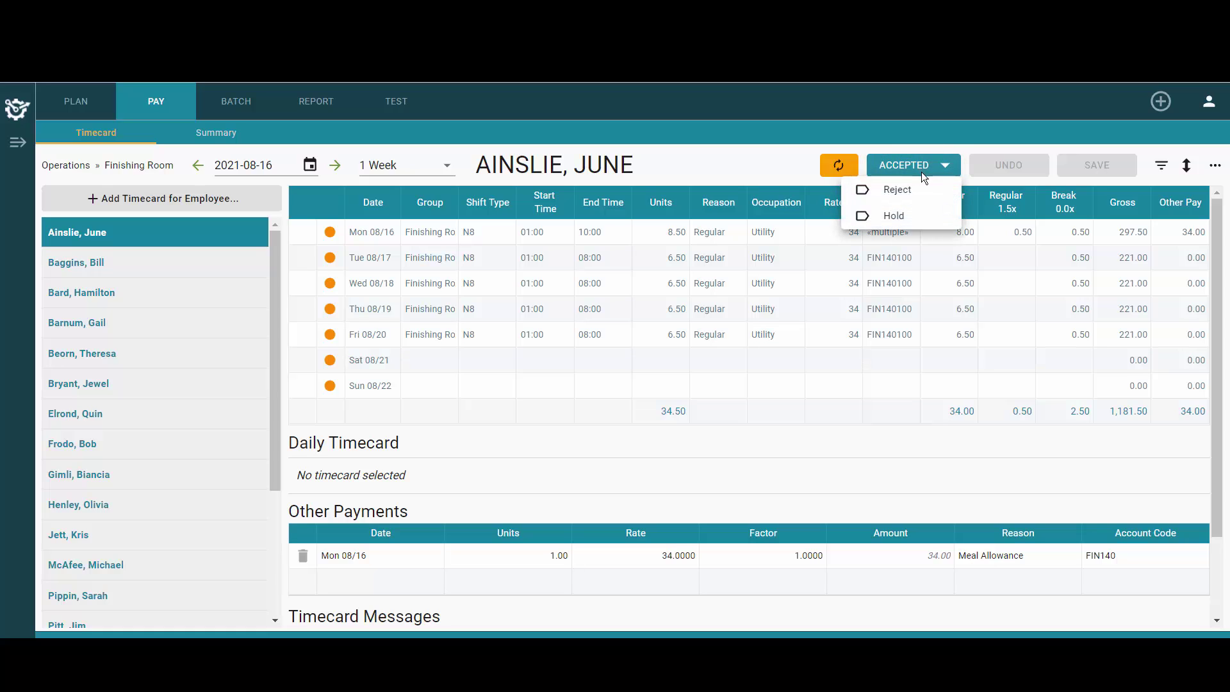
{"action": "left_click", "coordinate": [920, 192]}
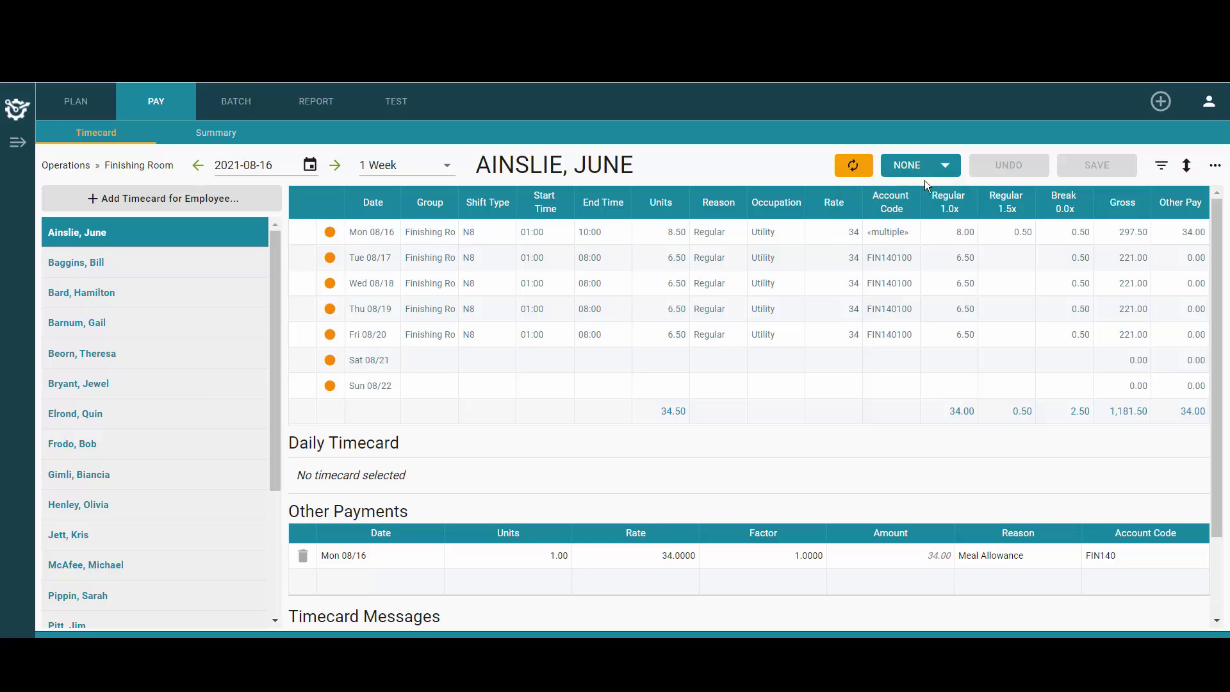